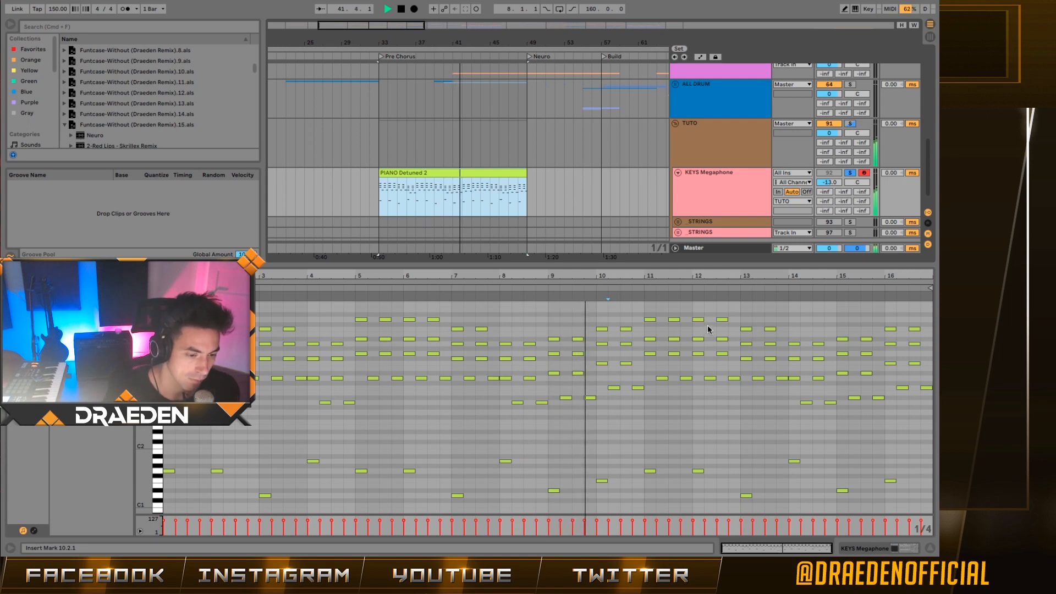
Solo the STR Highs track and play its PIANO Detuned 2 clip in Pre Chorus 2.
{"action": "left_click", "coordinate": [455, 197]}
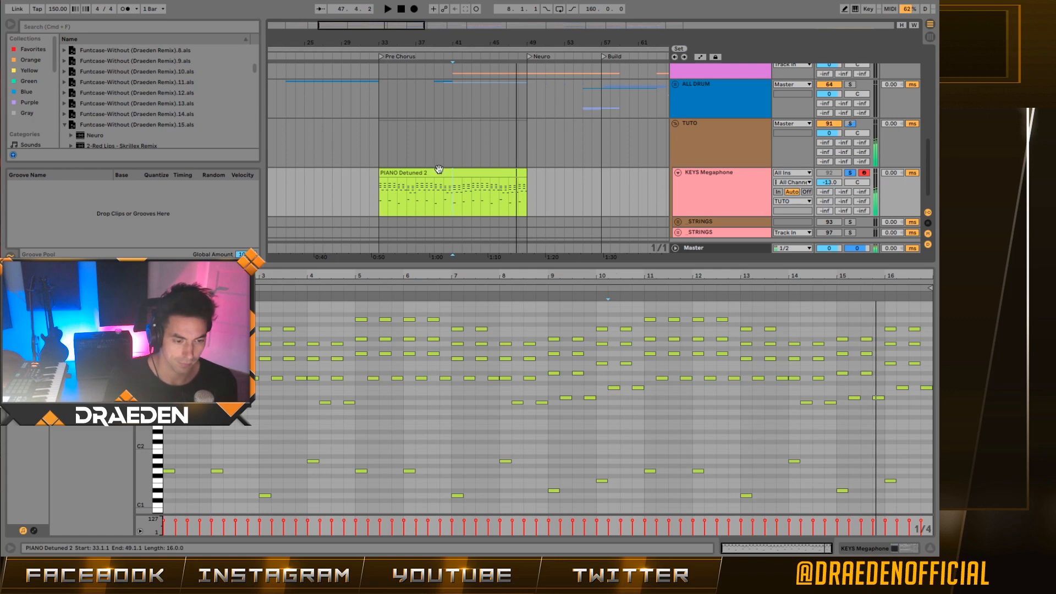
{"action": "left_click", "coordinate": [440, 173]}
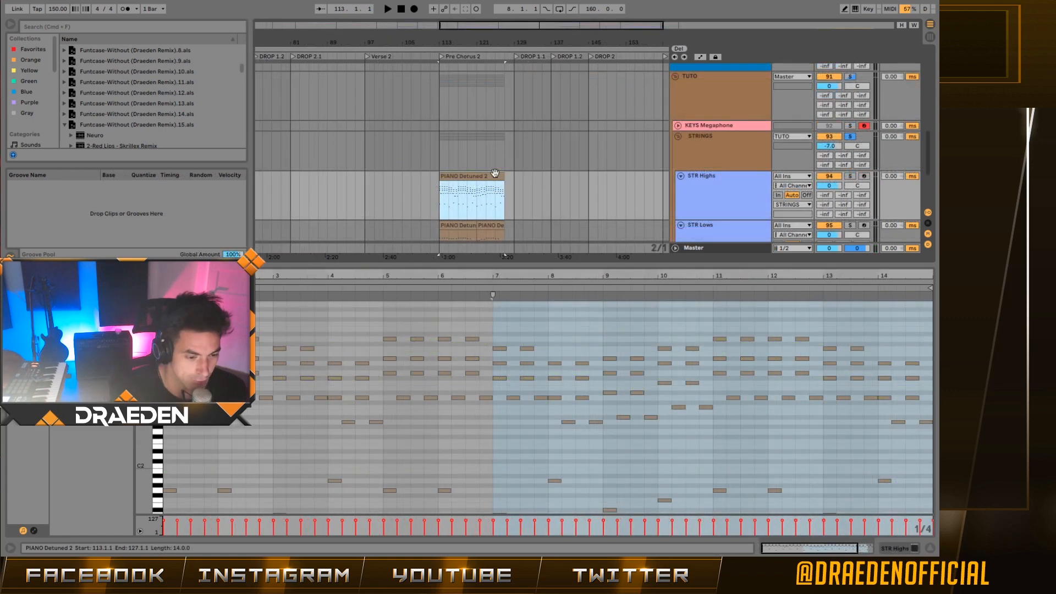
{"action": "scroll", "coordinate": [495, 173], "scroll_direction": "down", "scroll_amount": 1}
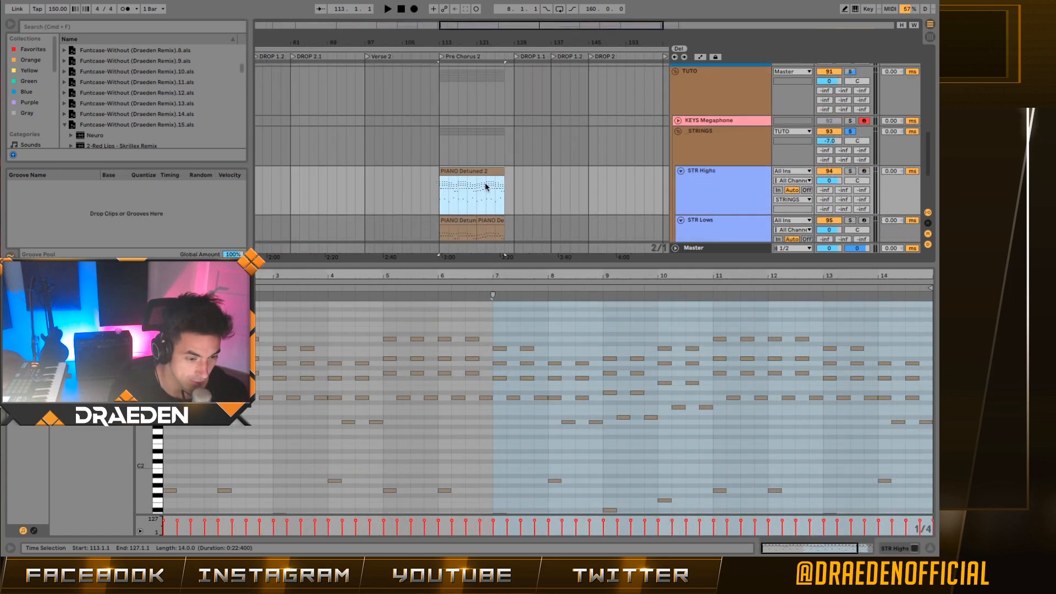
{"action": "left_click", "coordinate": [852, 171]}
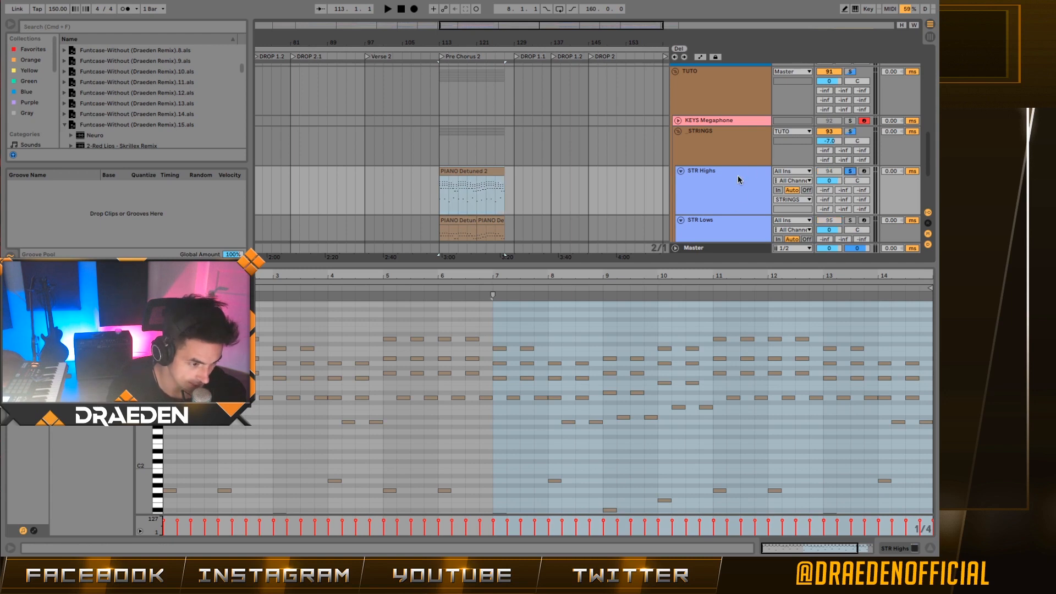
{"action": "left_click", "coordinate": [467, 171]}
{"action": "left_click", "coordinate": [467, 171]}
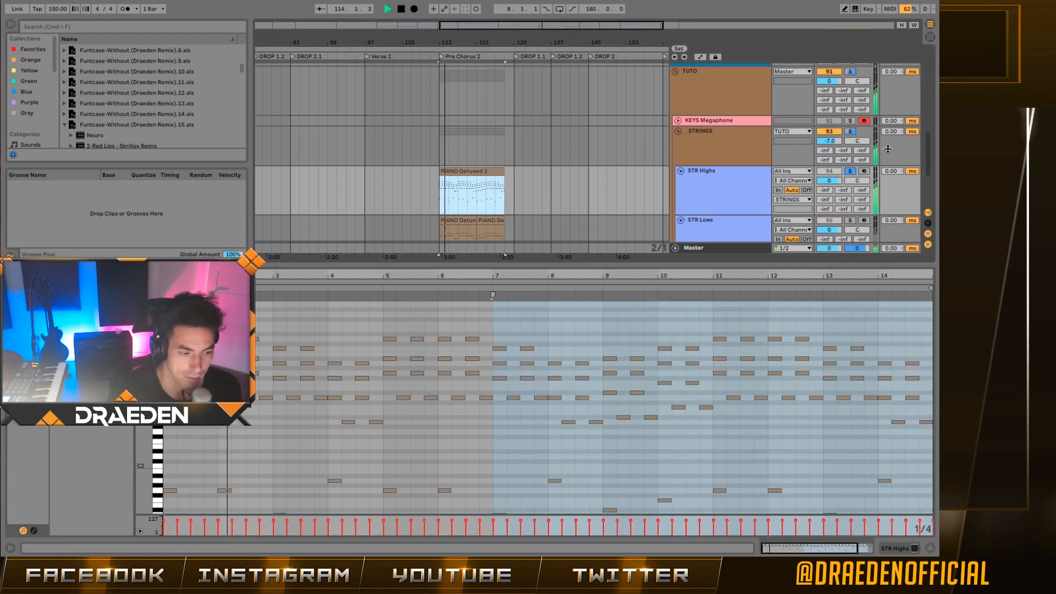
Open the Kontakt 5 instrument on STR Highs, examine its loaded patch and library list, and close the plug-in window.
{"action": "left_click", "coordinate": [732, 184]}
{"action": "left_click", "coordinate": [718, 212]}
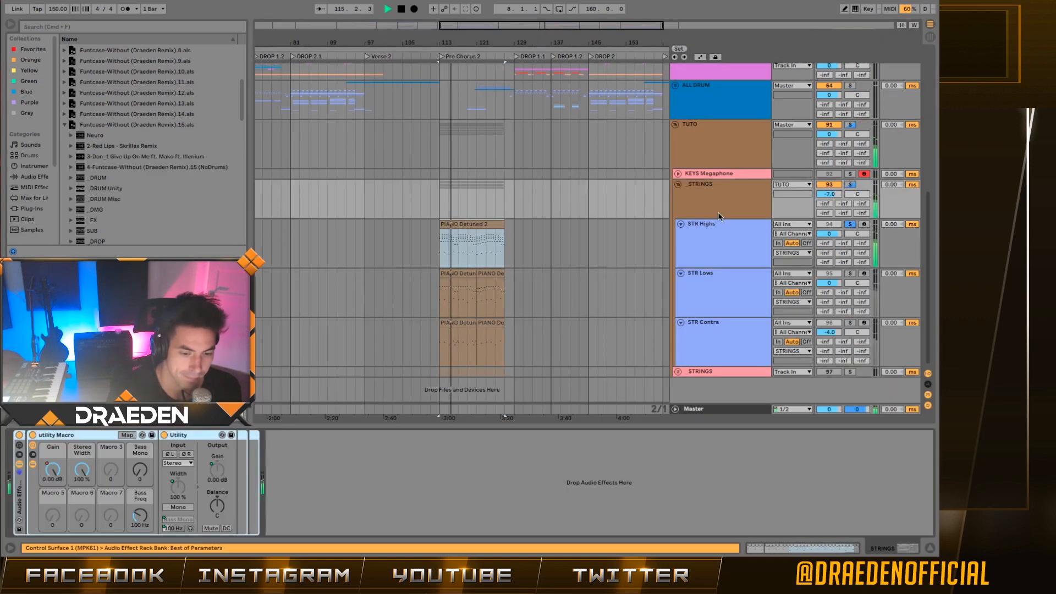
{"action": "left_click", "coordinate": [731, 218]}
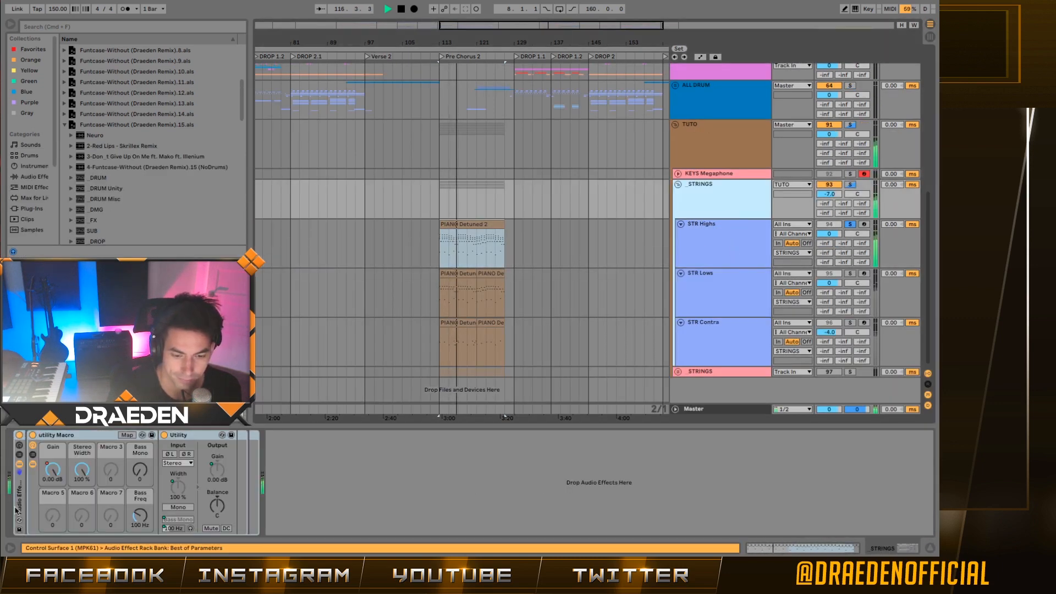
{"action": "left_click", "coordinate": [695, 237]}
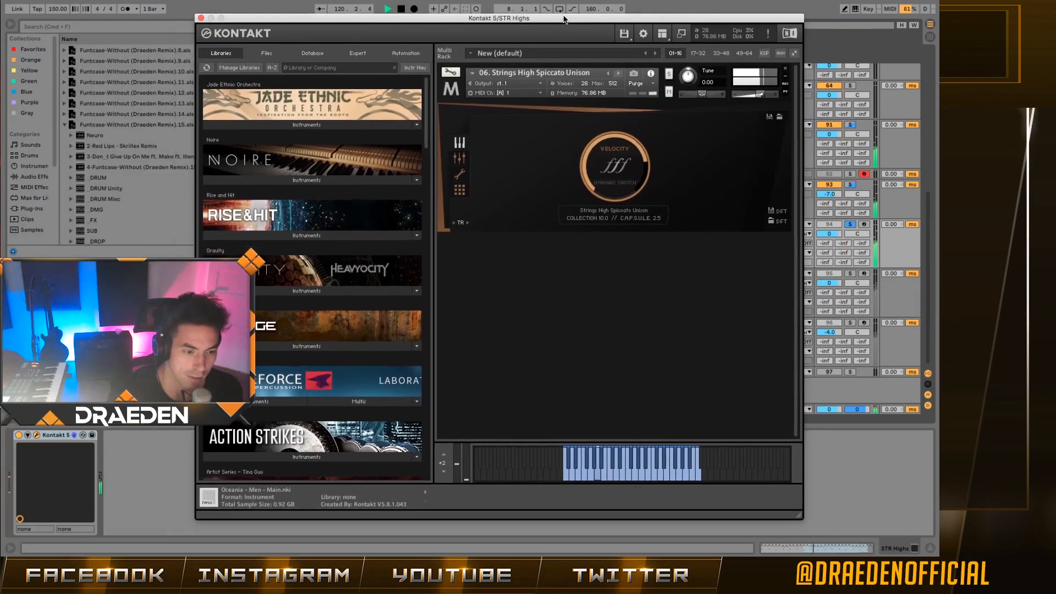
{"action": "scroll", "coordinate": [360, 390], "scroll_direction": "down", "scroll_amount": 10}
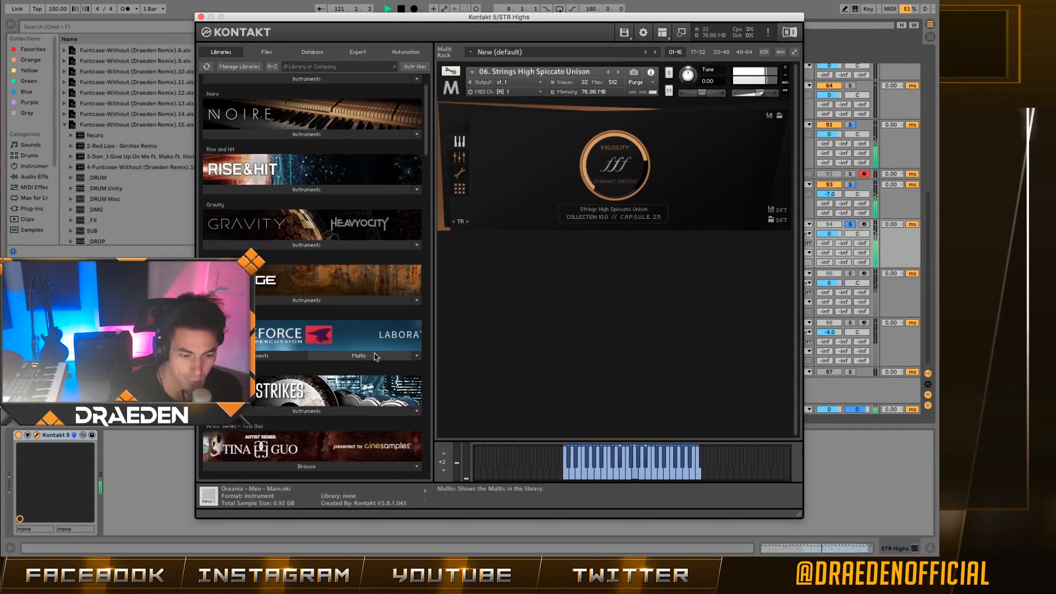
{"action": "left_click", "coordinate": [201, 17]}
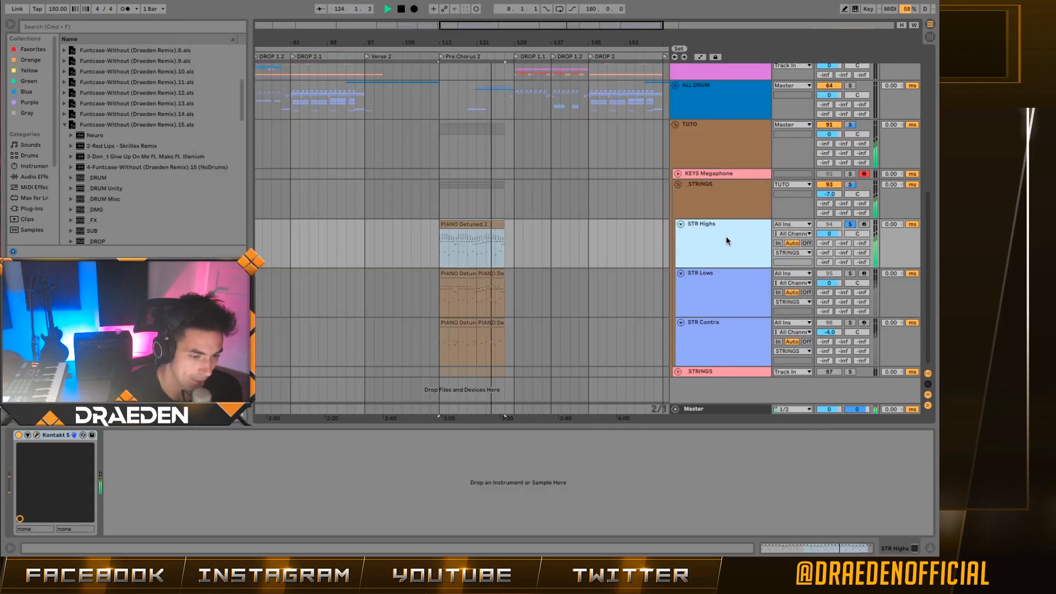
Open the STR Highs PIANO Detuned 2 clip in the note editor to examine its chords.
{"action": "left_click", "coordinate": [473, 226]}
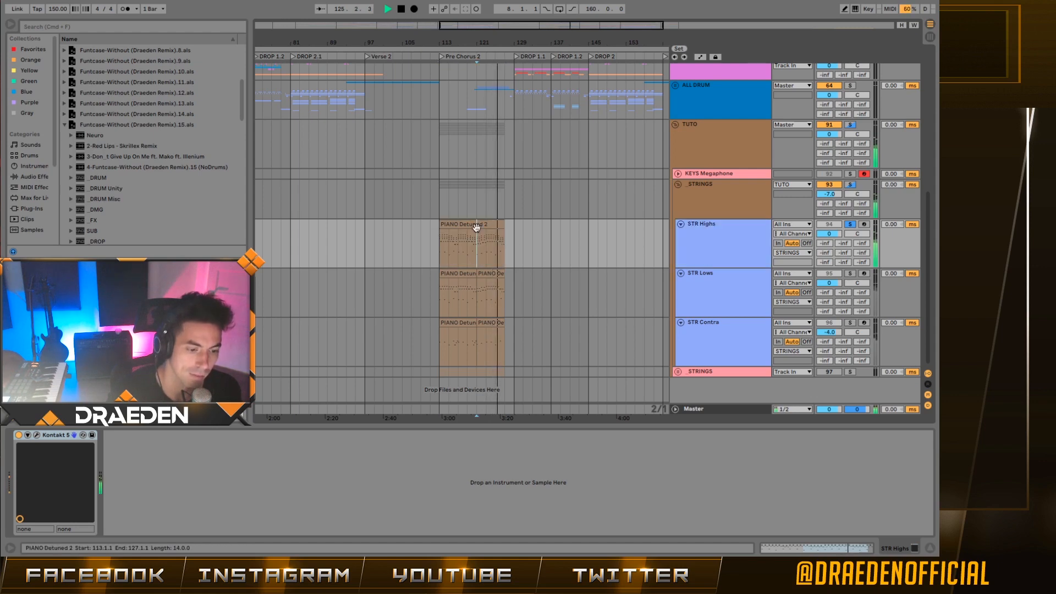
{"action": "left_click", "coordinate": [476, 225]}
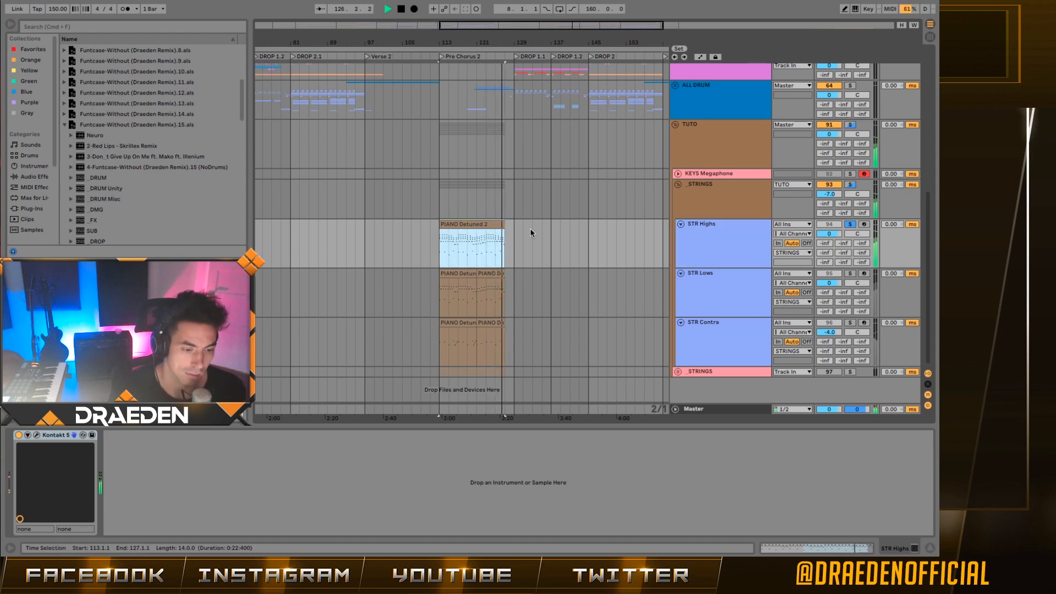
{"action": "double_click", "coordinate": [489, 228]}
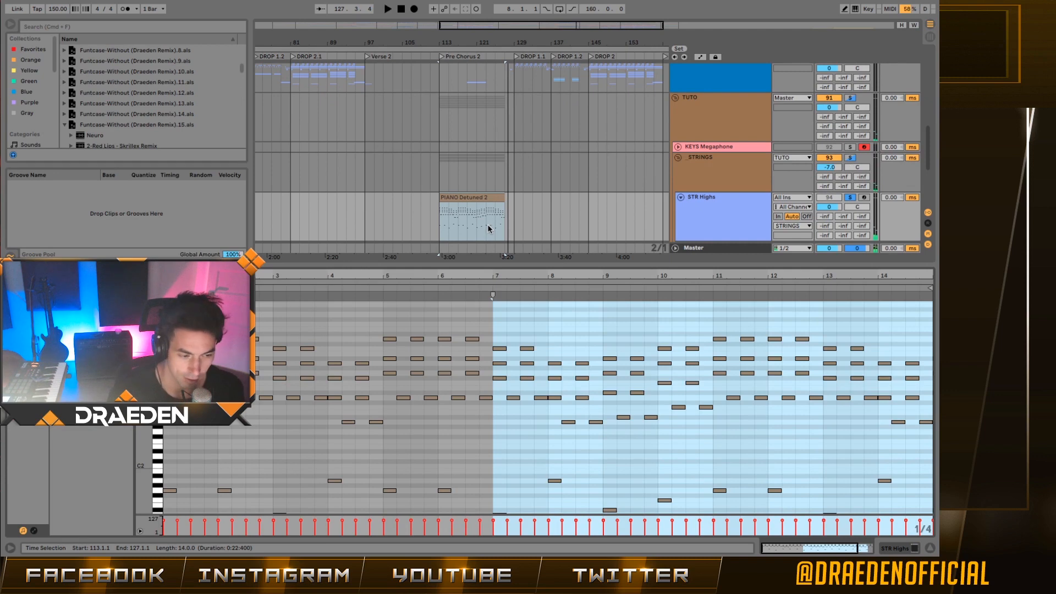
Open the first STR Lows clip in Pre Chorus 2 and solo the STR Lows track.
{"action": "scroll", "coordinate": [533, 169], "scroll_direction": "down", "scroll_amount": 1}
{"action": "scroll", "coordinate": [473, 165], "scroll_direction": "down", "scroll_amount": 3}
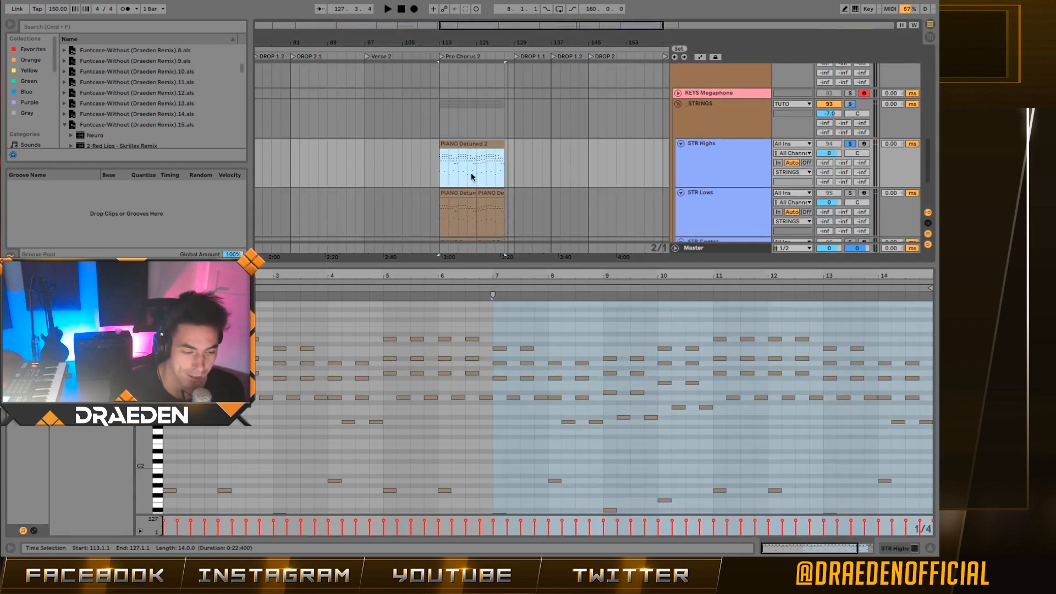
{"action": "left_click", "coordinate": [451, 137]}
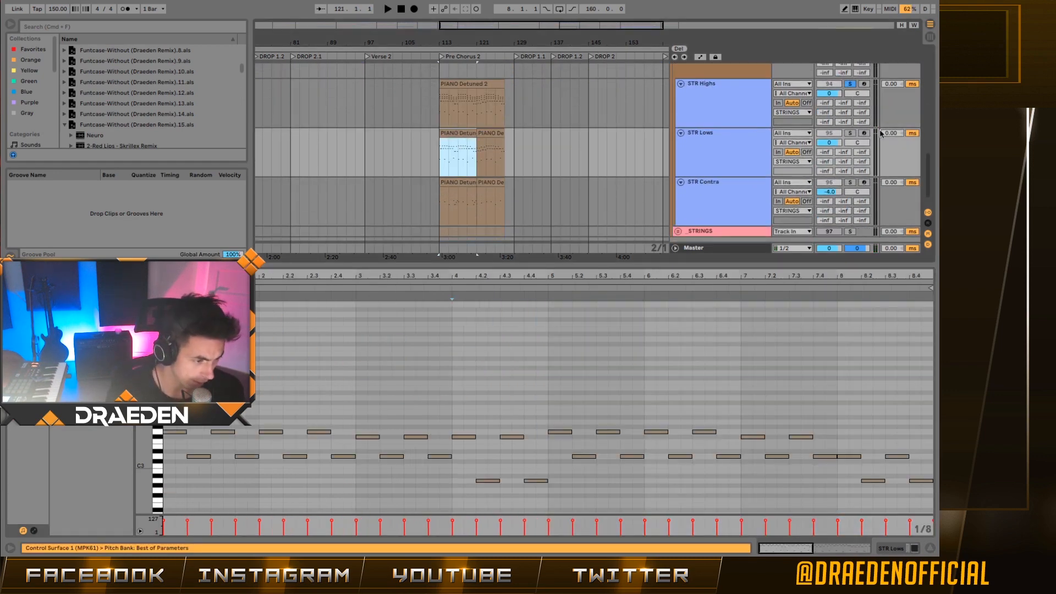
{"action": "left_click", "coordinate": [850, 133]}
Try pasting the STR Highs notes into the first STR Lows clip to compare them, and restore the STR Lows notes.
{"action": "left_click", "coordinate": [468, 104]}
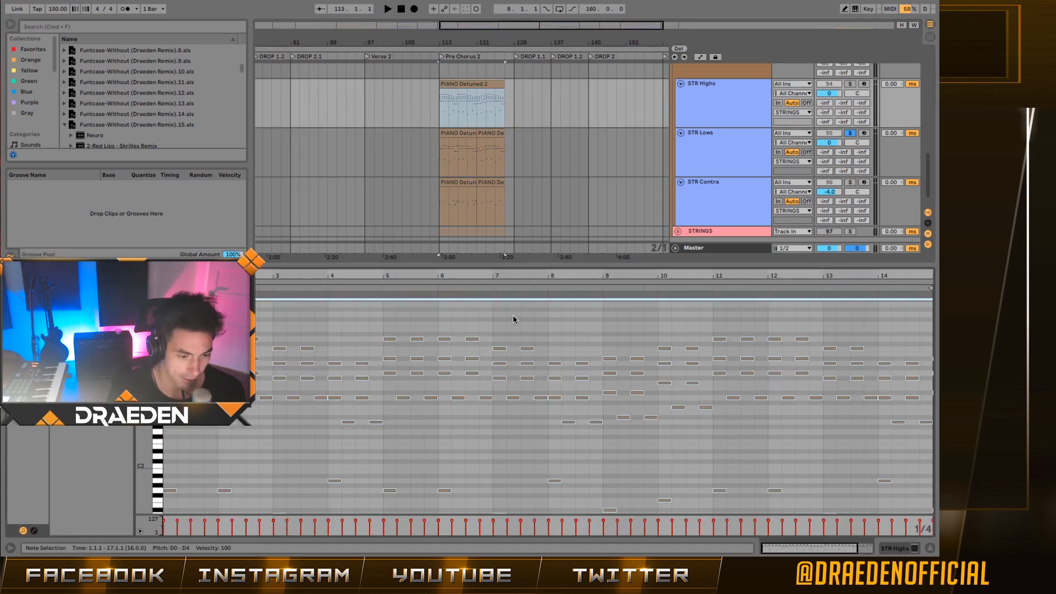
{"action": "left_click", "coordinate": [466, 132]}
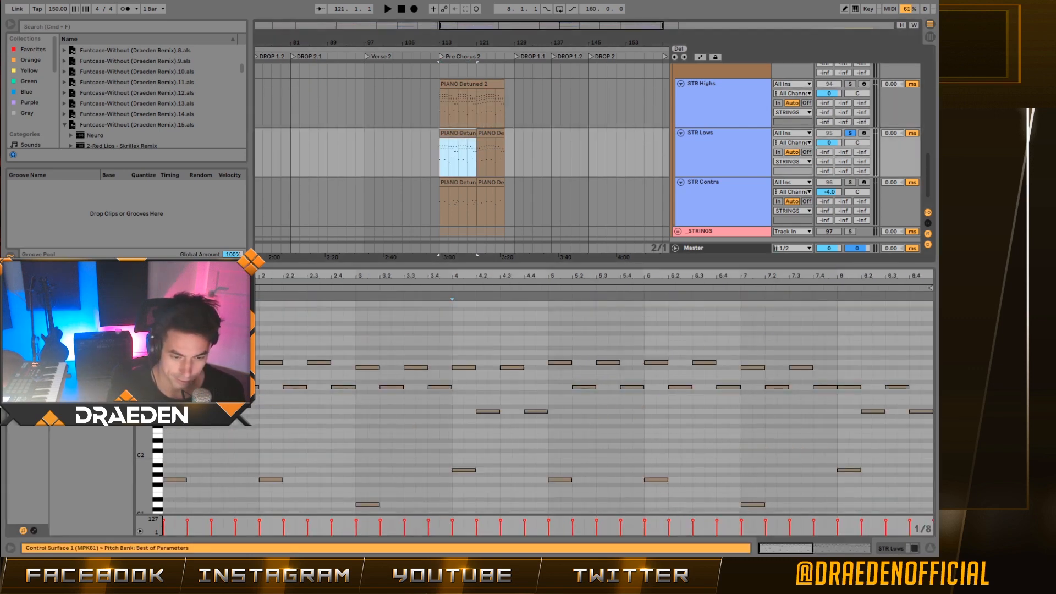
{"action": "key", "text": "super+z"}
{"action": "key", "text": "super+z"}
{"action": "scroll", "coordinate": [280, 359], "scroll_direction": "up", "scroll_amount": 3}
{"action": "scroll", "coordinate": [281, 359], "scroll_direction": "down", "scroll_amount": 2}
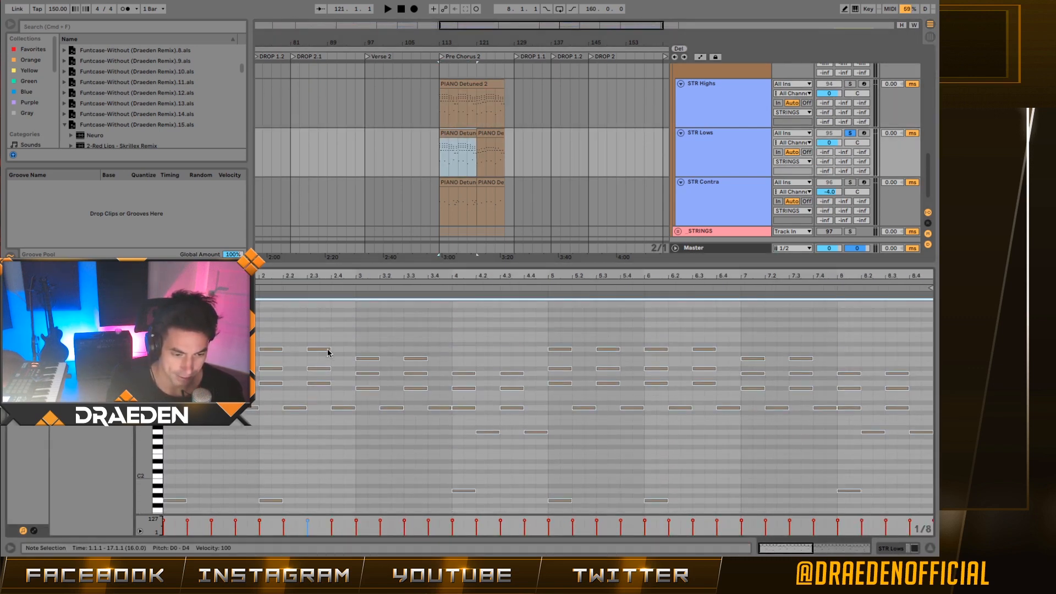
{"action": "scroll", "coordinate": [329, 353], "scroll_direction": "up", "scroll_amount": 3}
{"action": "scroll", "coordinate": [271, 407], "scroll_direction": "down", "scroll_amount": 3}
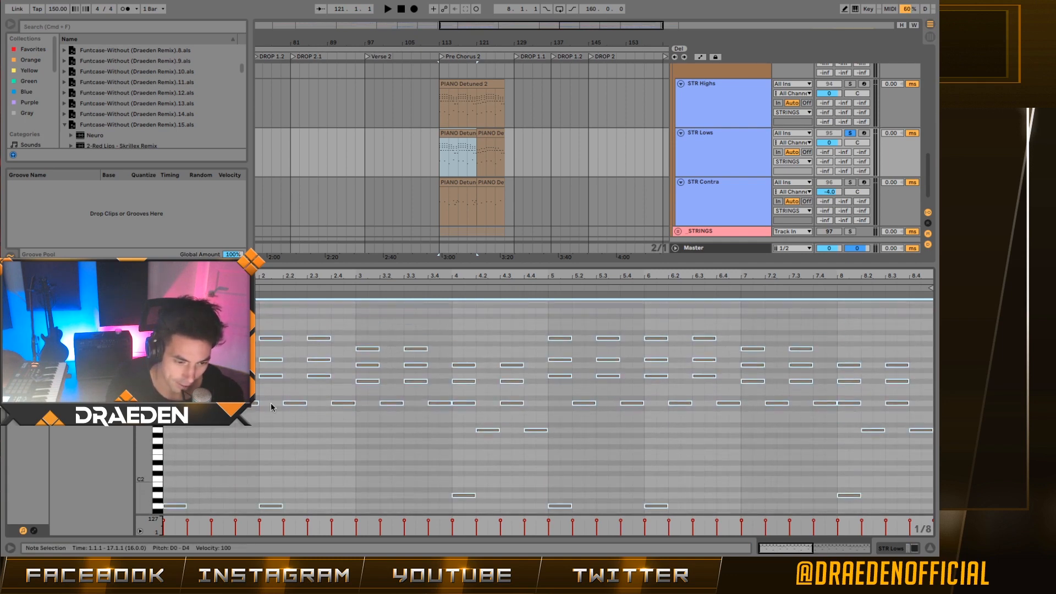
{"action": "key", "text": "super+shift+z"}
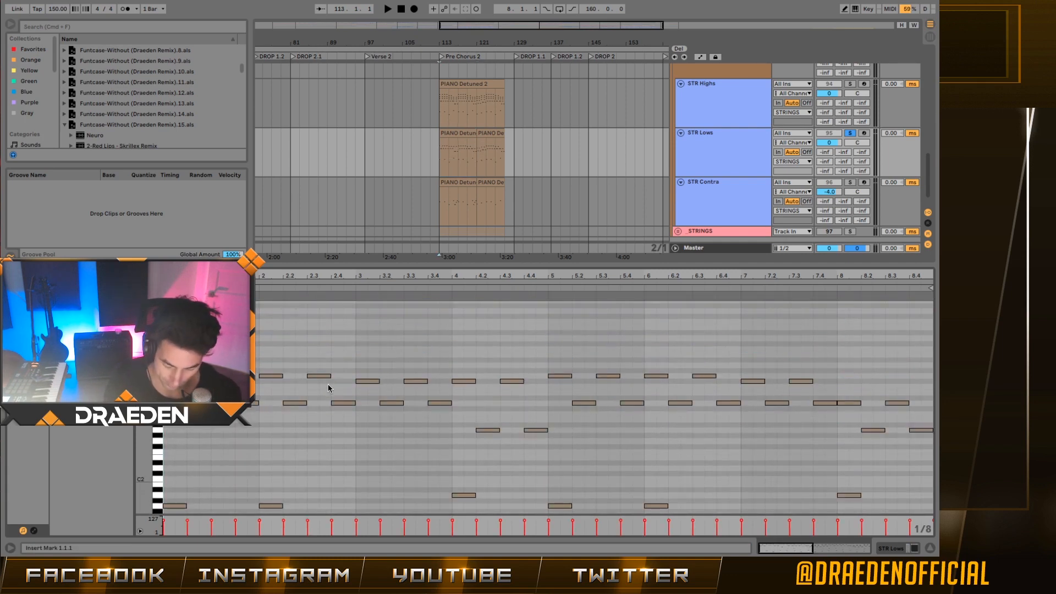
Play STR Lows from bar 113, consolidate its two Pre Chorus 2 clips into one, and stop playback.
{"action": "scroll", "coordinate": [360, 356], "scroll_direction": "down", "scroll_amount": 1}
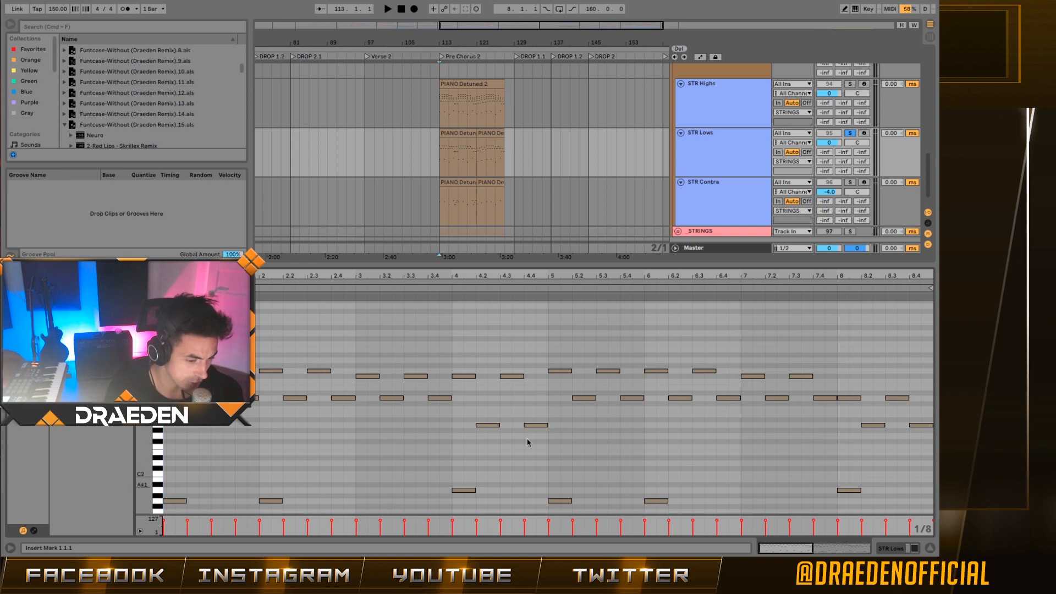
{"action": "scroll", "coordinate": [523, 407], "scroll_direction": "down", "scroll_amount": 2}
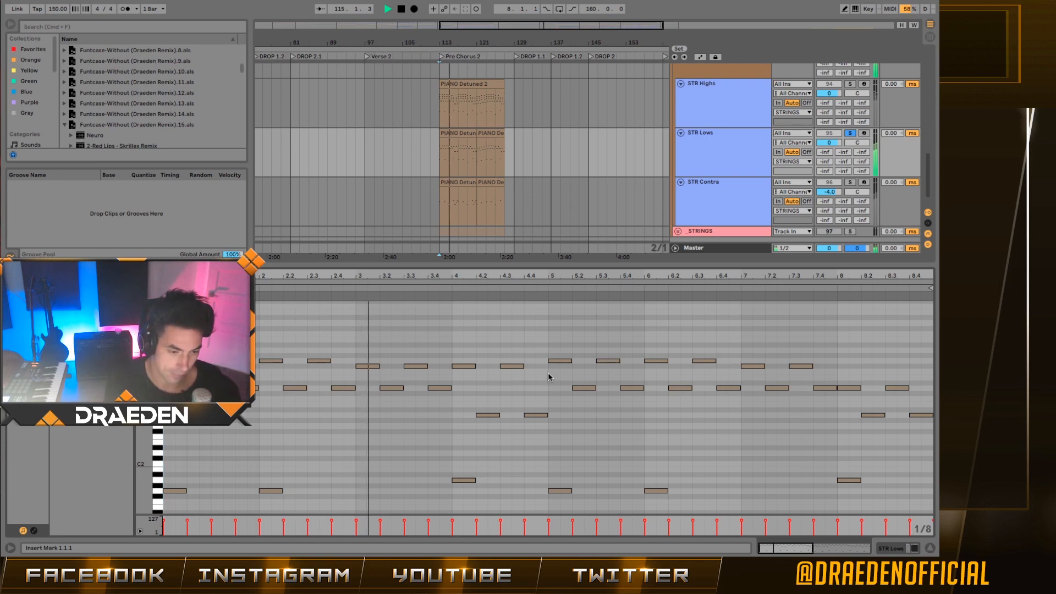
{"action": "left_click", "coordinate": [486, 133]}
{"action": "left_click", "coordinate": [468, 133], "text": "shift"}
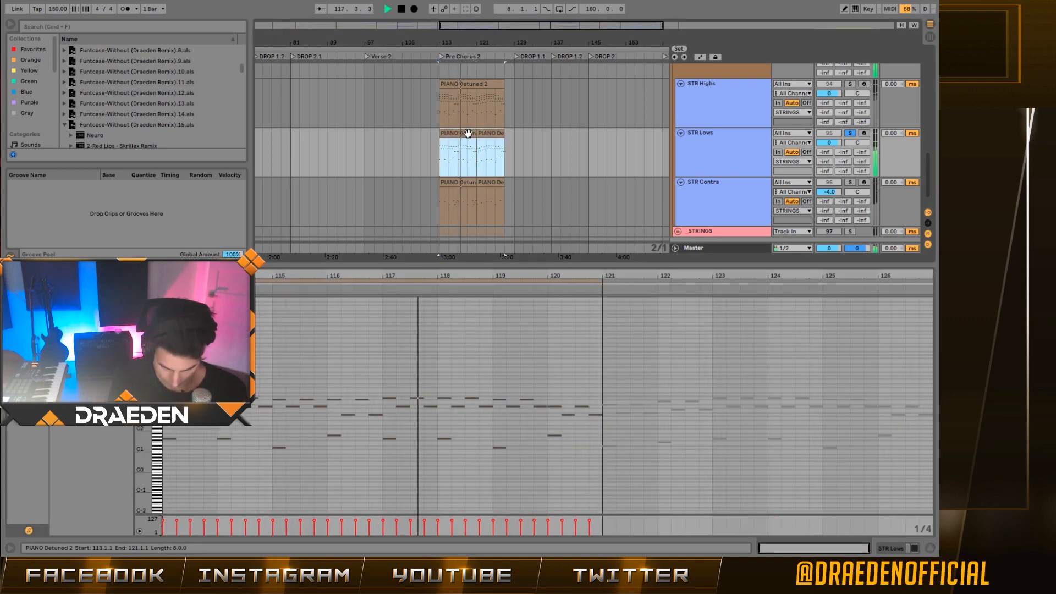
{"action": "key", "text": "super+j"}
{"action": "scroll", "coordinate": [523, 431], "scroll_direction": "up", "scroll_amount": 3}
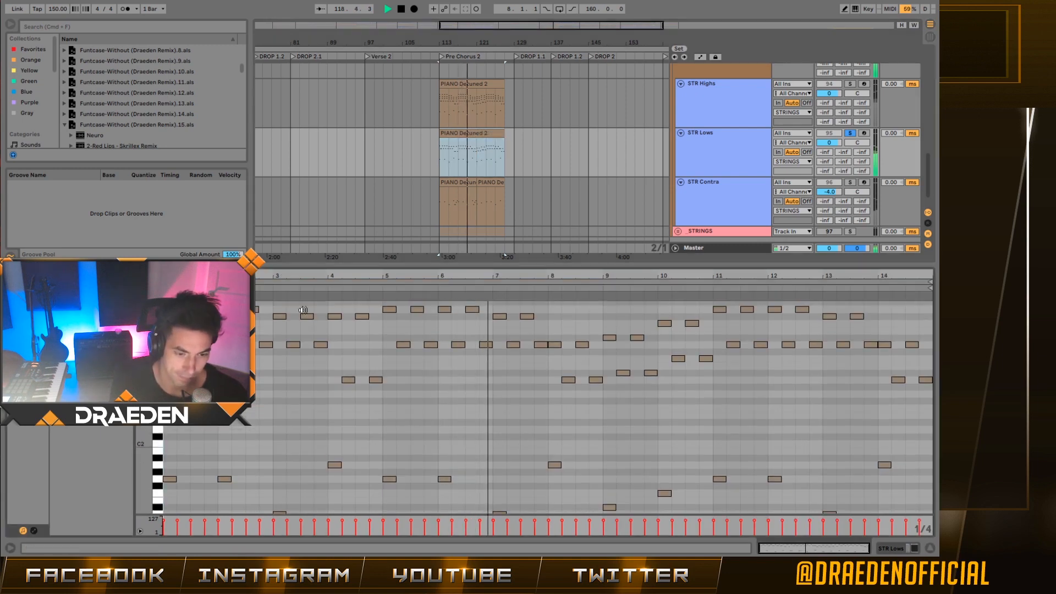
{"action": "scroll", "coordinate": [479, 405], "scroll_direction": "down", "scroll_amount": 3}
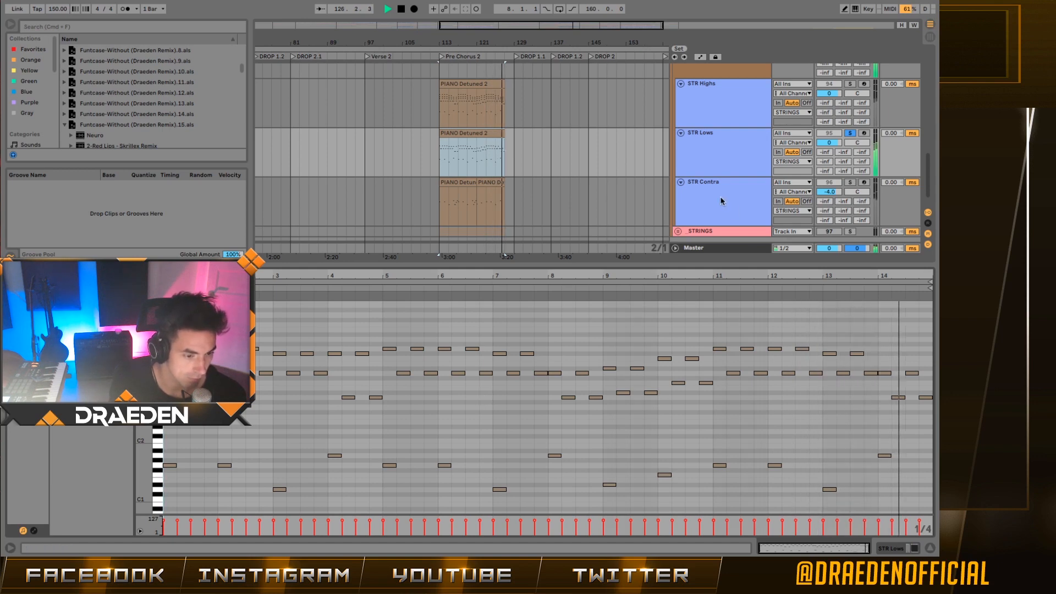
{"action": "key", "text": "space"}
Solo STR Highs and play it while examining its frequency range in the Master track's Spectrum.
{"action": "left_click", "coordinate": [740, 116]}
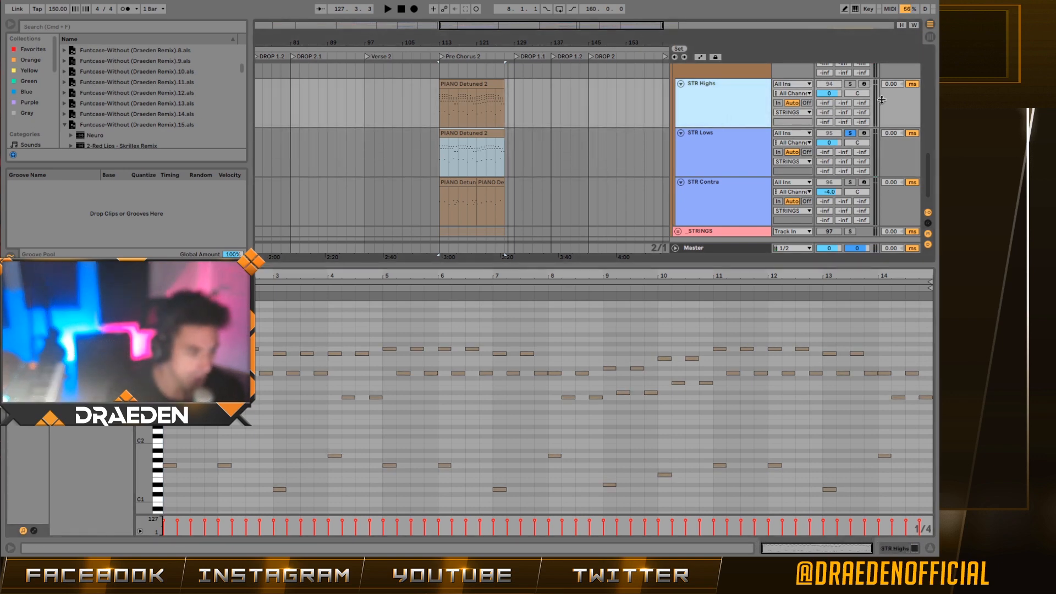
{"action": "left_click", "coordinate": [851, 84]}
{"action": "left_click", "coordinate": [747, 254]}
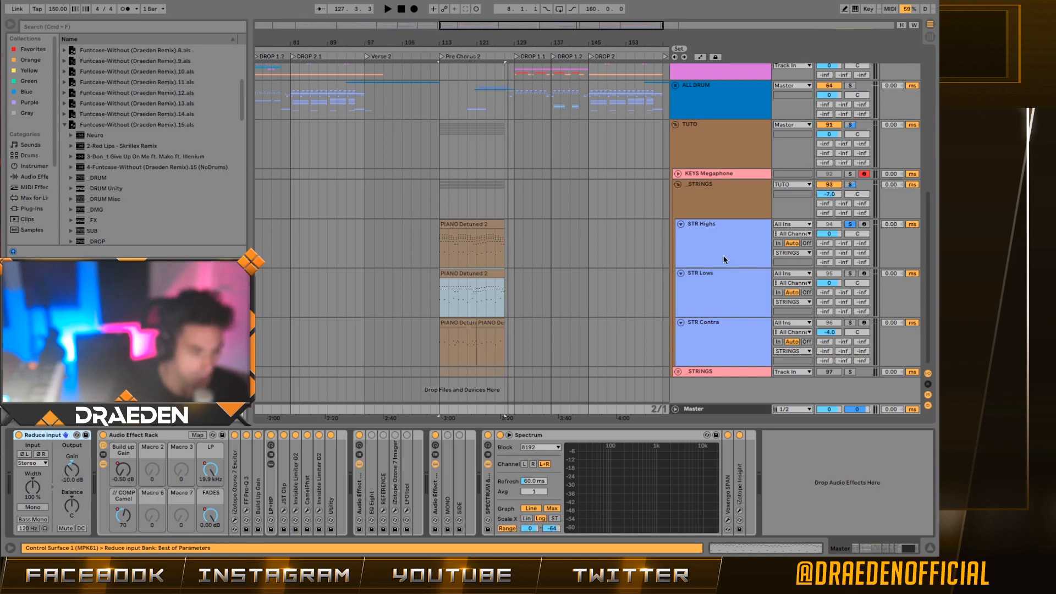
{"action": "left_click", "coordinate": [743, 263]}
{"action": "left_click", "coordinate": [720, 409]}
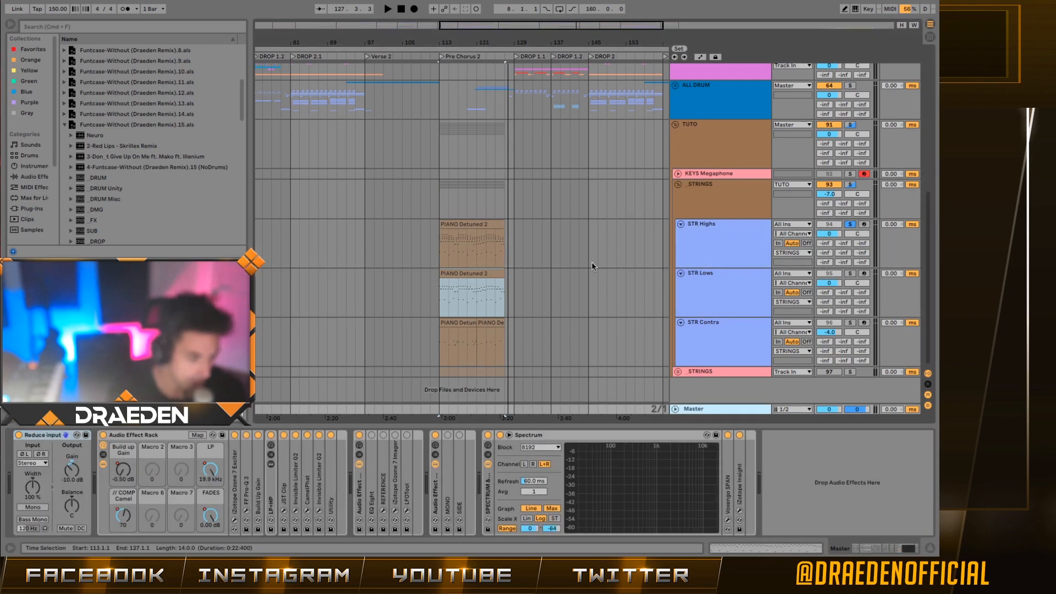
{"action": "key", "text": "space"}
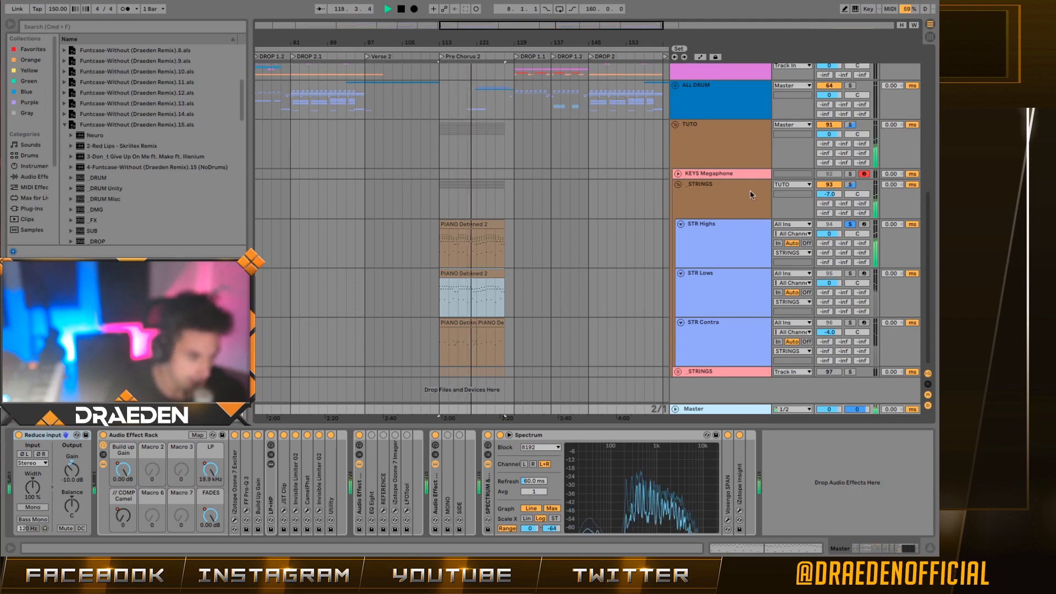
{"action": "key", "text": "space"}
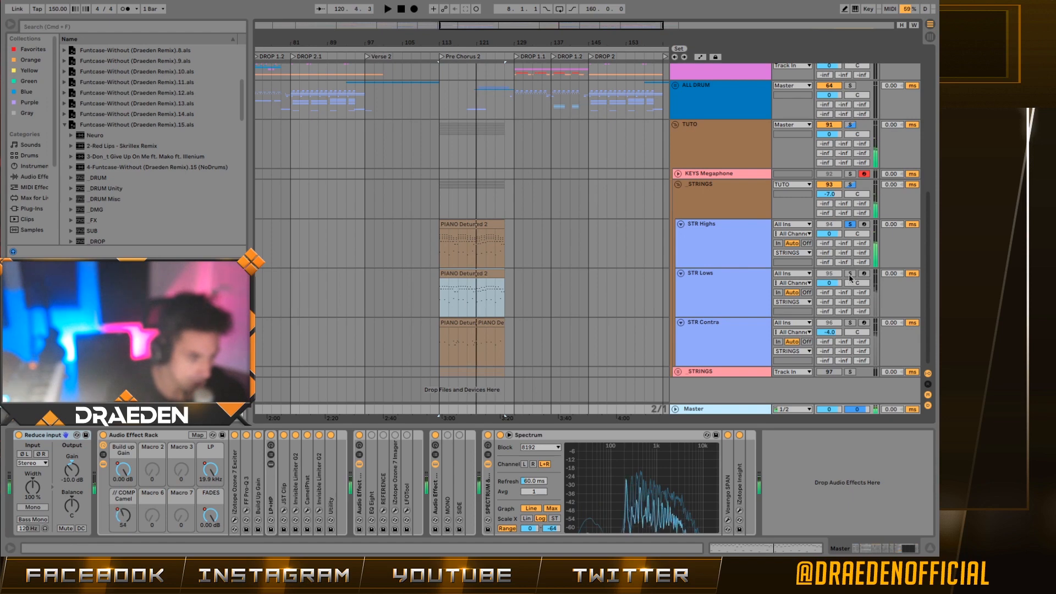
Solo STR Lows and play it while examining its frequency range in the Master track's Spectrum.
{"action": "left_click", "coordinate": [850, 273]}
{"action": "left_click", "coordinate": [712, 291]}
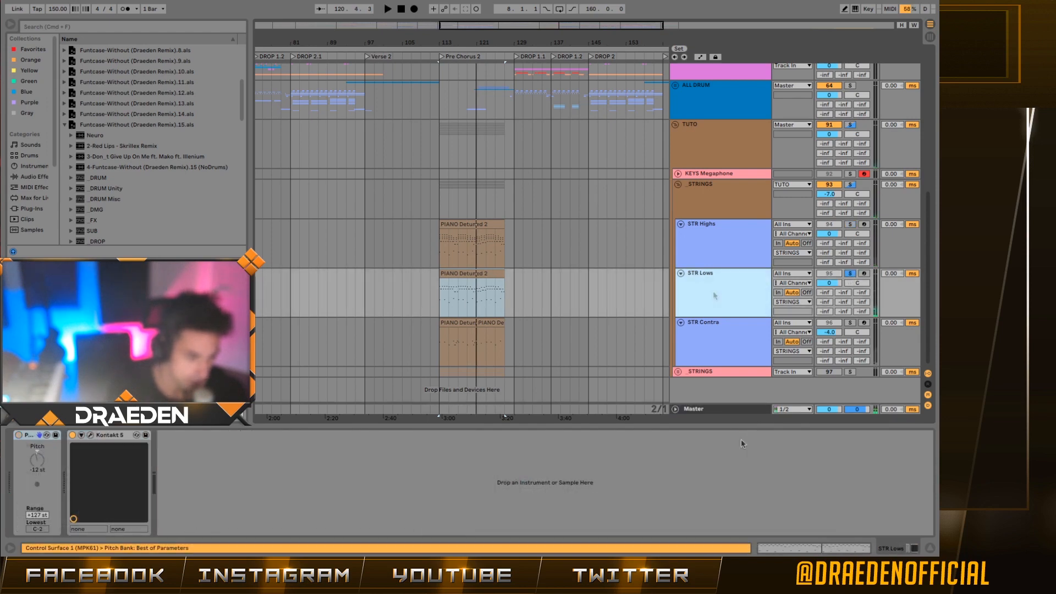
{"action": "left_click", "coordinate": [754, 414]}
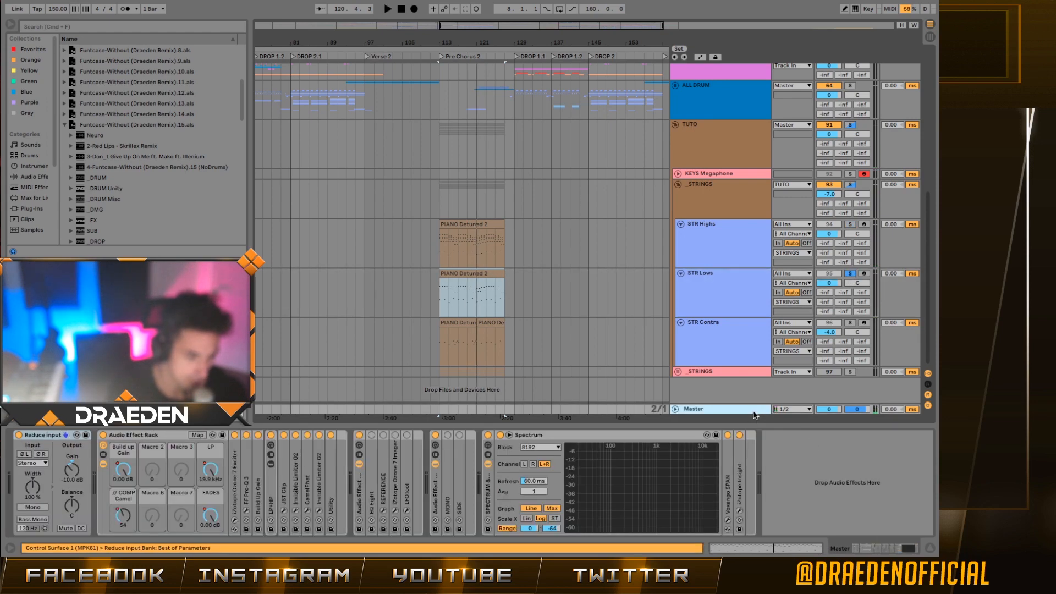
{"action": "key", "text": "space"}
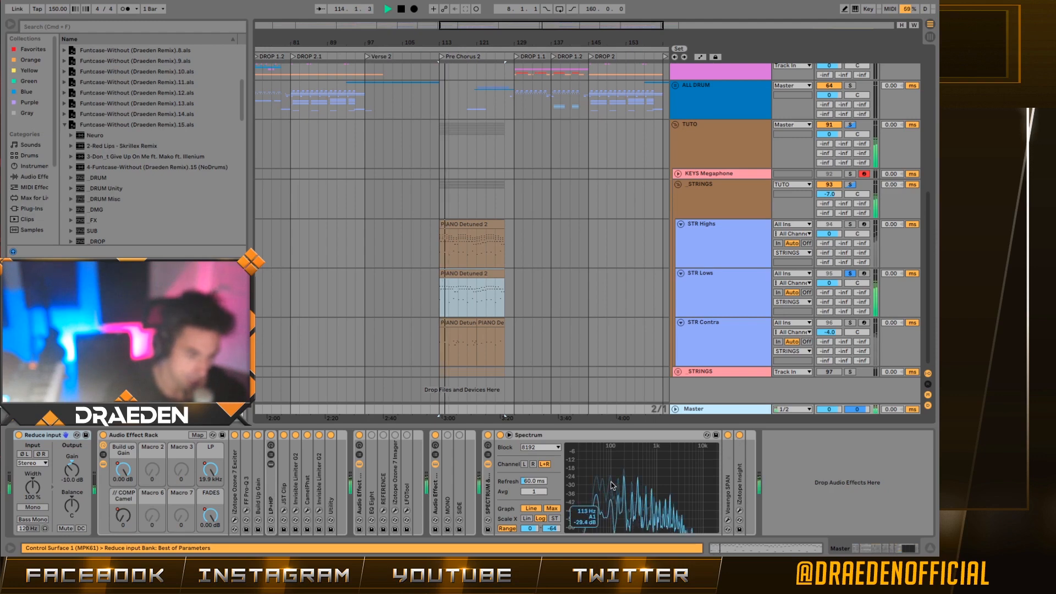
Open the Kontakt 5 instrument on the STR Lows track to examine its loaded patch.
{"action": "left_click", "coordinate": [714, 303]}
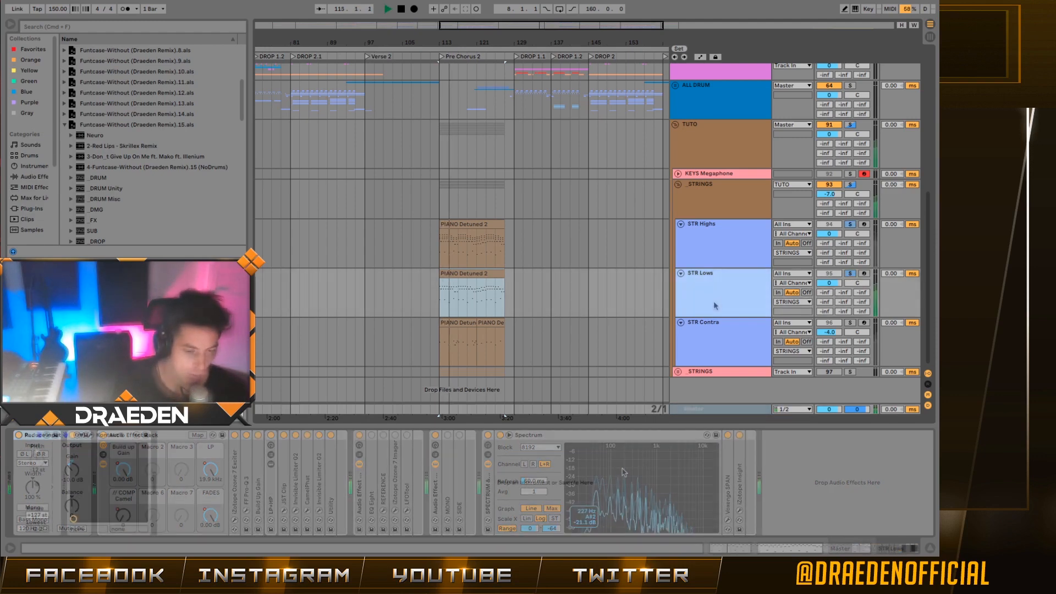
{"action": "left_click", "coordinate": [90, 435]}
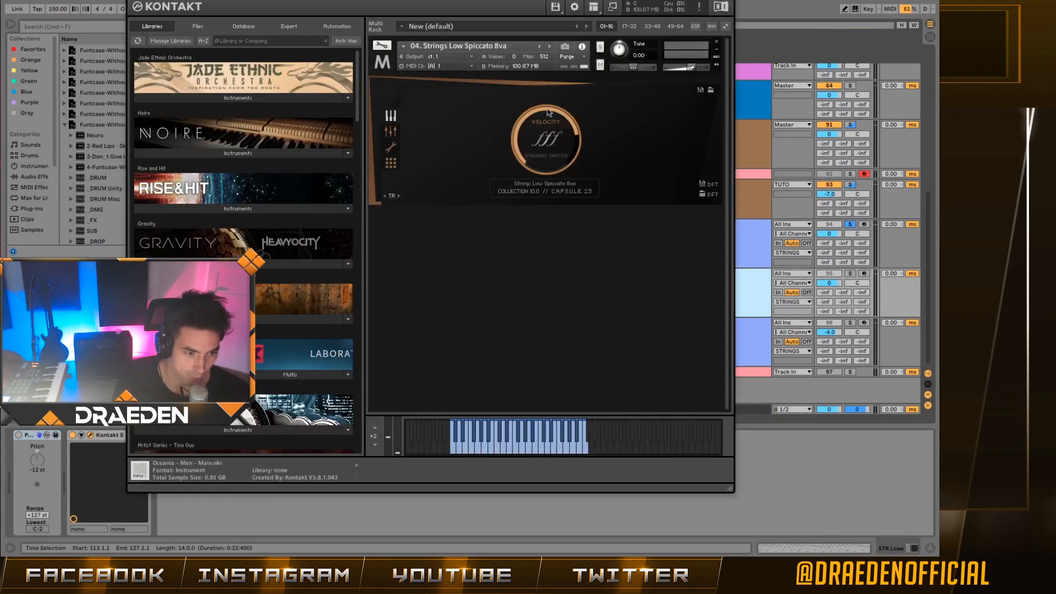
Look through the Kontakt library list and close the STR Lows instrument window.
{"action": "scroll", "coordinate": [176, 146], "scroll_direction": "down", "scroll_amount": 5}
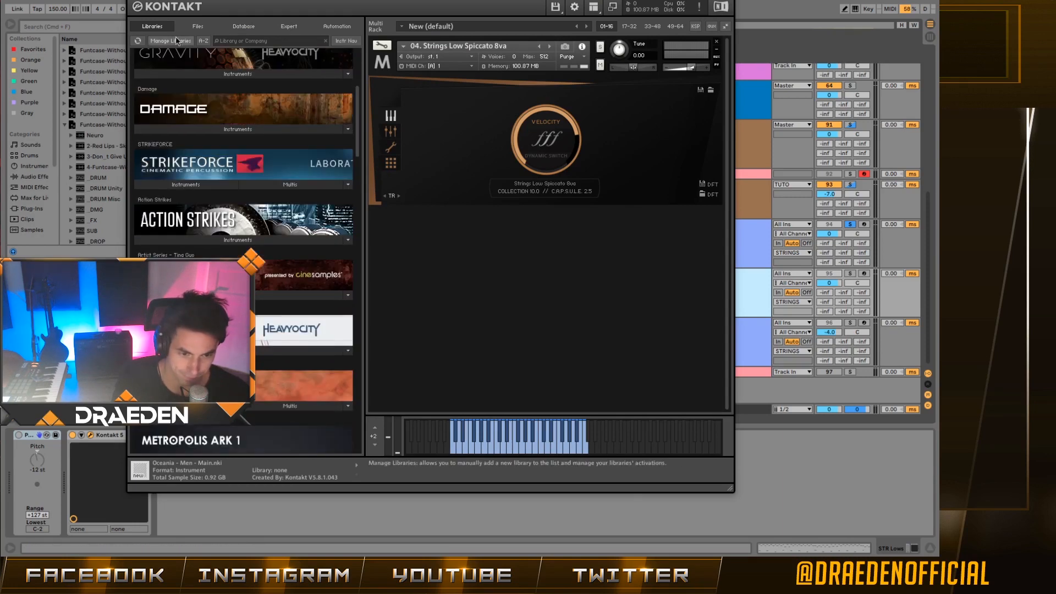
{"action": "left_click", "coordinate": [134, 0]}
Play STR Contra soloed from bar 113 and consolidate its two Pre Chorus 2 clips into one.
{"action": "left_click", "coordinate": [726, 340]}
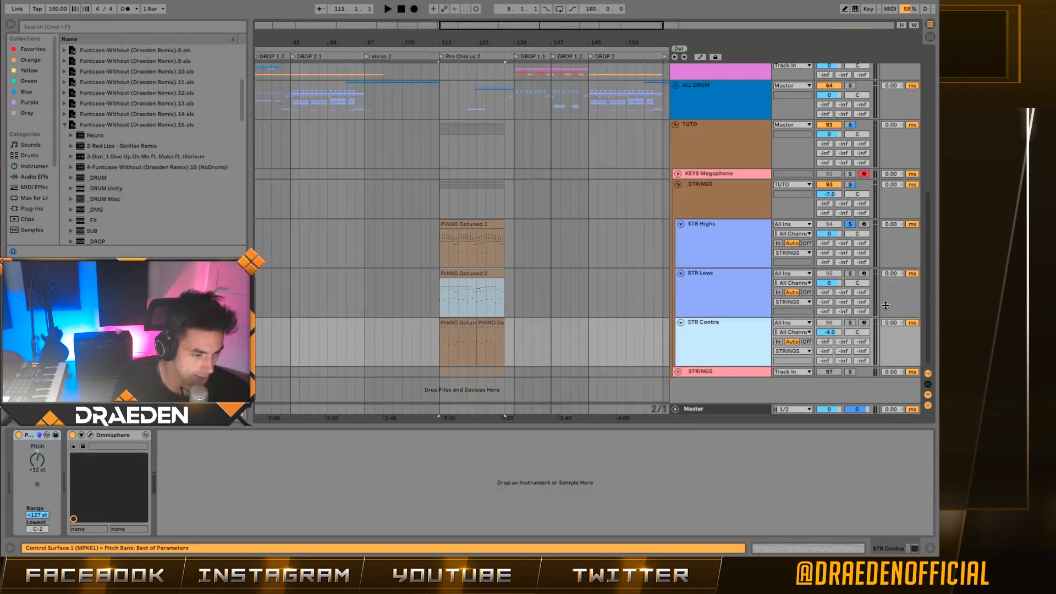
{"action": "left_click", "coordinate": [469, 322]}
{"action": "key", "text": "space"}
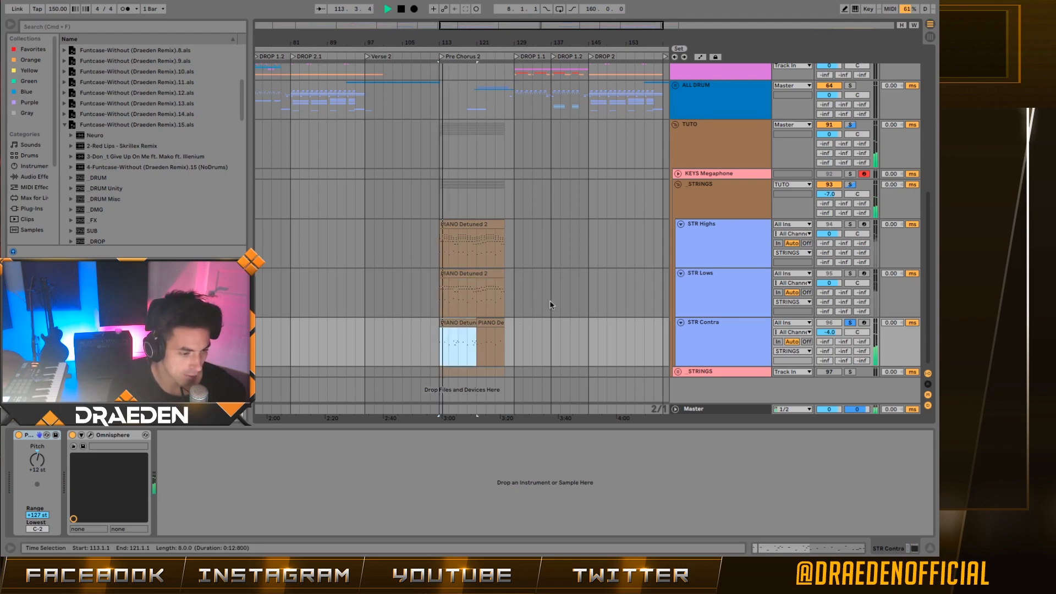
{"action": "left_click", "coordinate": [493, 323], "text": "shift"}
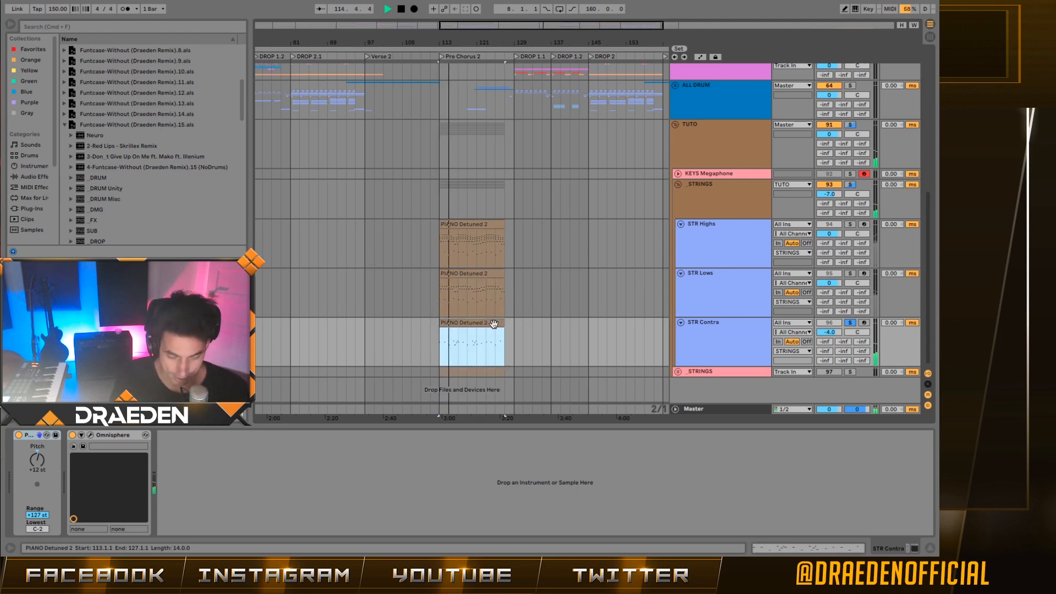
Open the consolidated STR Contra clip and examine its MIDI notes while it plays.
{"action": "double_click", "coordinate": [493, 324]}
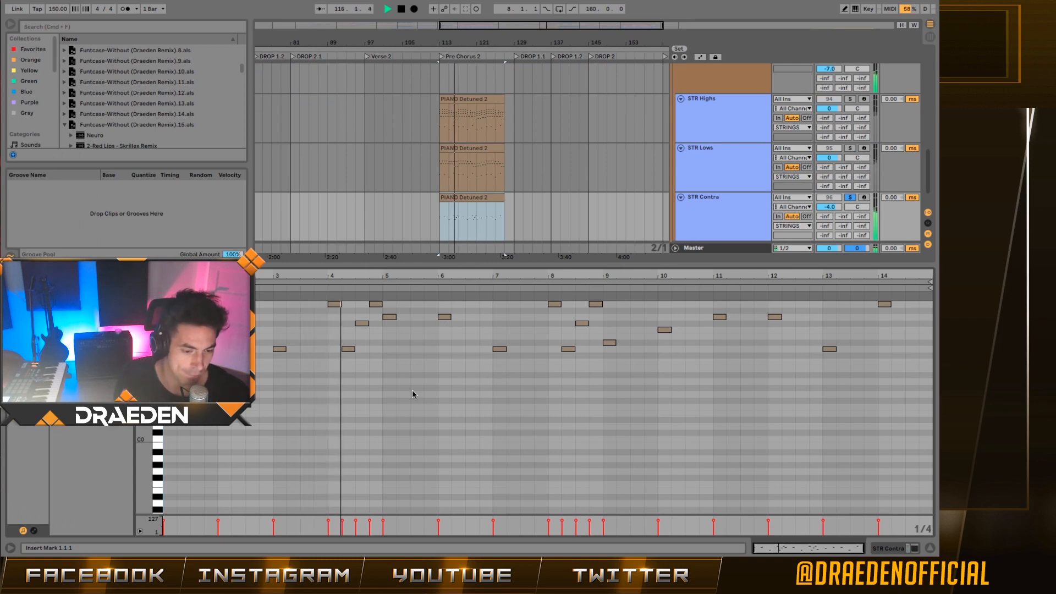
{"action": "scroll", "coordinate": [396, 392], "scroll_direction": "up", "scroll_amount": 2}
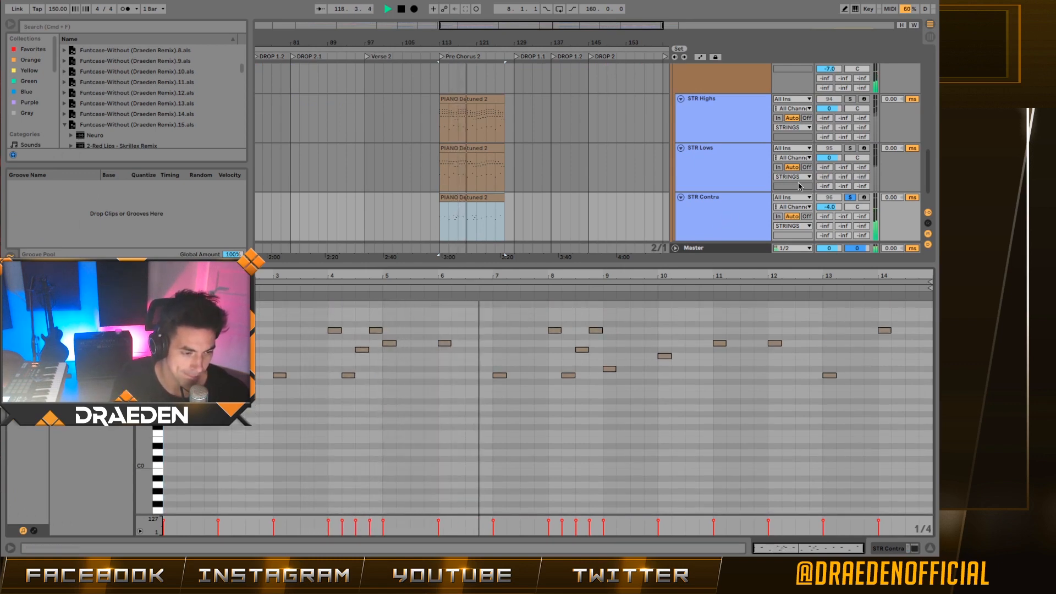
{"action": "scroll", "coordinate": [725, 161], "scroll_direction": "up", "scroll_amount": 2}
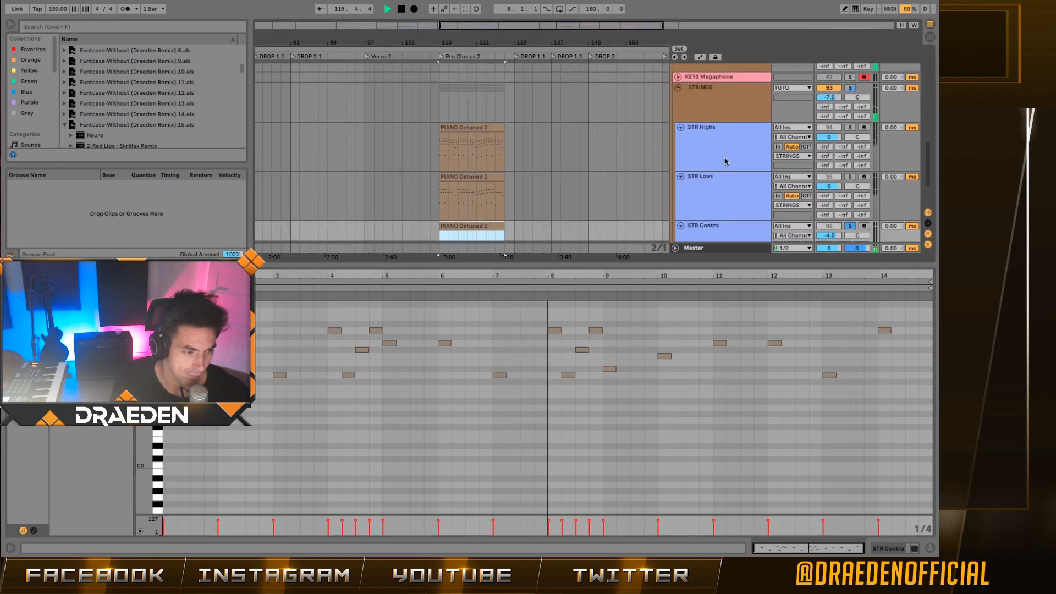
{"action": "scroll", "coordinate": [725, 161], "scroll_direction": "down", "scroll_amount": 2}
{"action": "scroll", "coordinate": [725, 161], "scroll_direction": "down", "scroll_amount": 1}
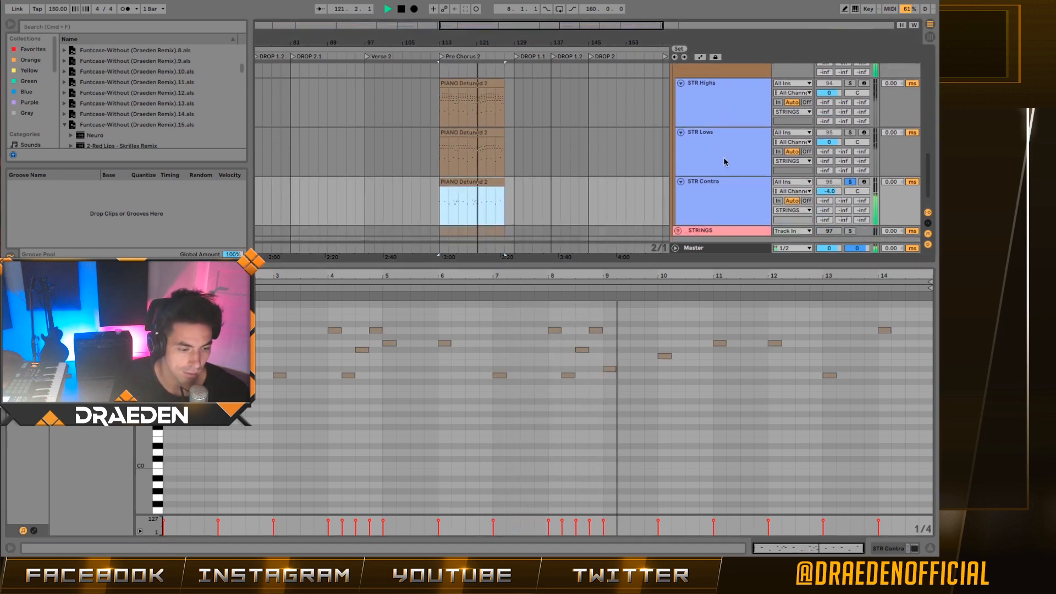
{"action": "scroll", "coordinate": [725, 161], "scroll_direction": "up", "scroll_amount": 2}
Solo the first STRINGS group and play its three layers together over Pre Chorus 2, stopping playback at the end.
{"action": "left_click", "coordinate": [851, 75]}
{"action": "key", "text": "space"}
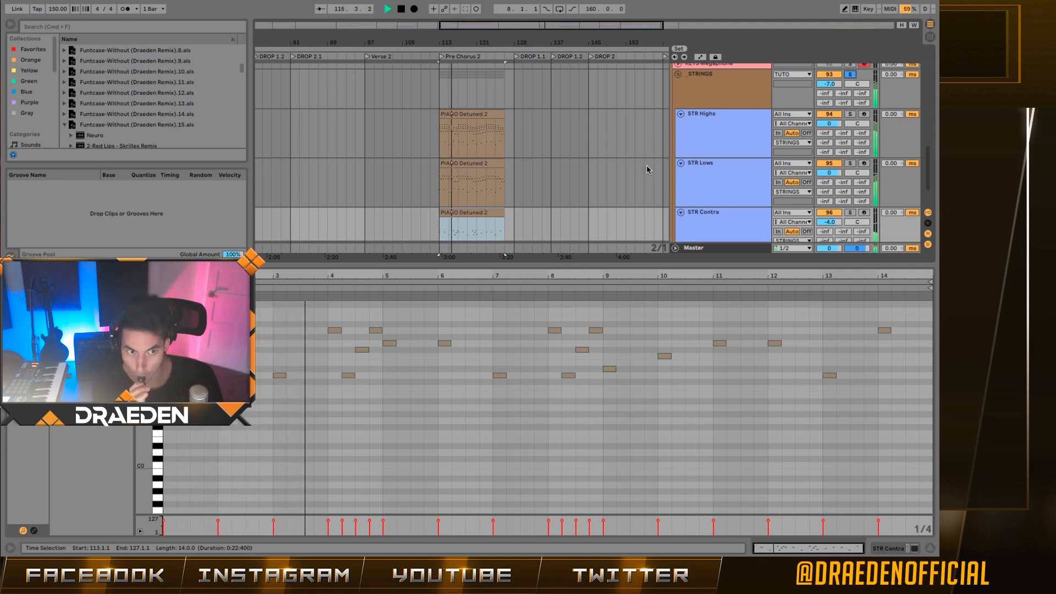
{"action": "scroll", "coordinate": [753, 183], "scroll_direction": "down", "scroll_amount": 2}
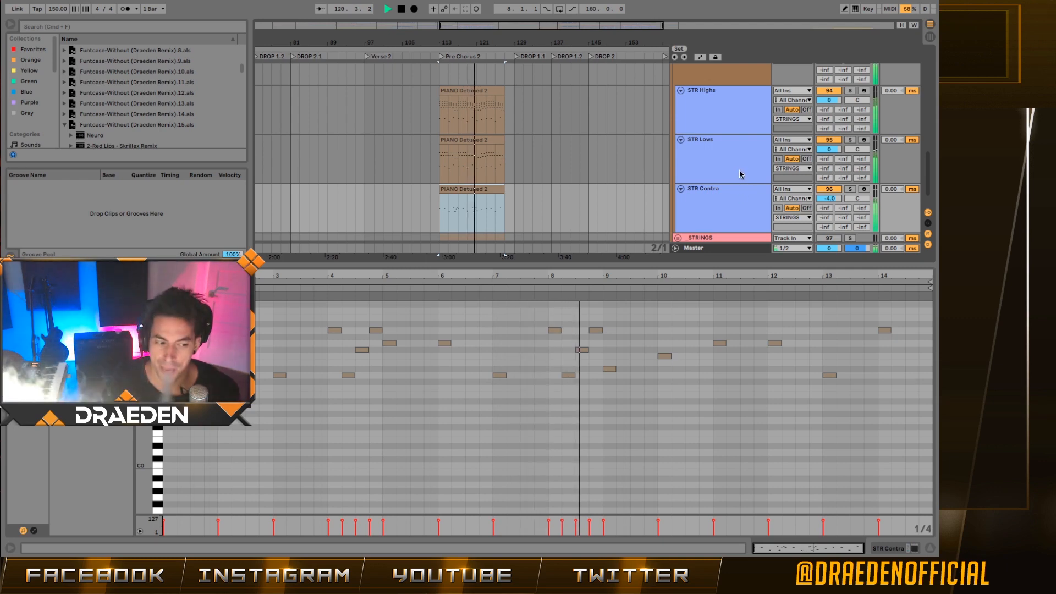
{"action": "key", "text": "space"}
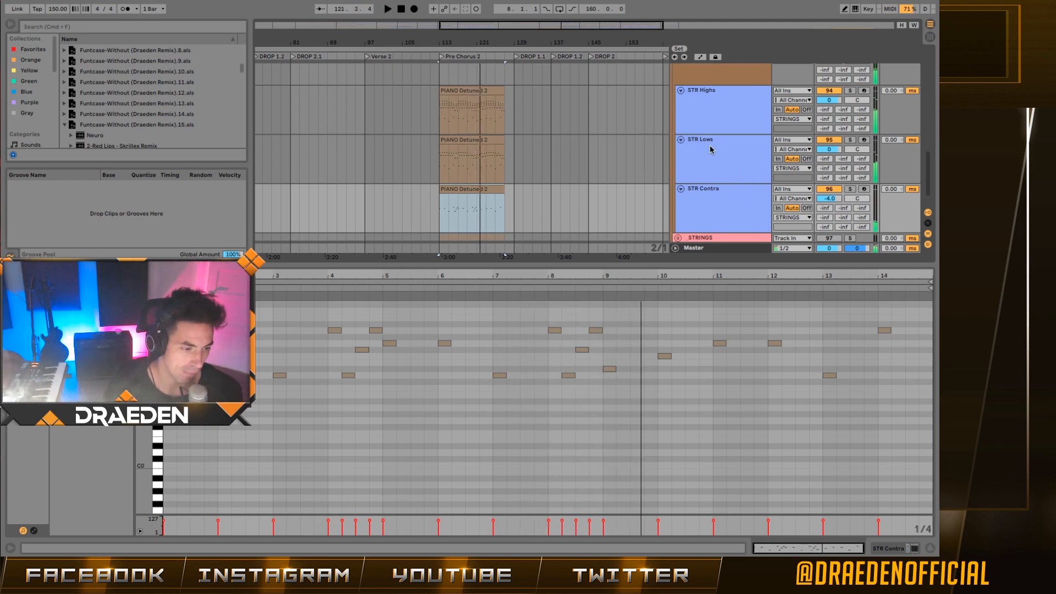
Collapse the STR Highs, STR Lows and STR Contra MIDI tracks in the arrangement.
{"action": "scroll", "coordinate": [713, 148], "scroll_direction": "up", "scroll_amount": 1}
{"action": "left_click", "coordinate": [723, 114]}
{"action": "key", "text": "u"}
{"action": "key", "text": "Down"}
{"action": "key", "text": "u"}
{"action": "key", "text": "Down"}
{"action": "key", "text": "u"}
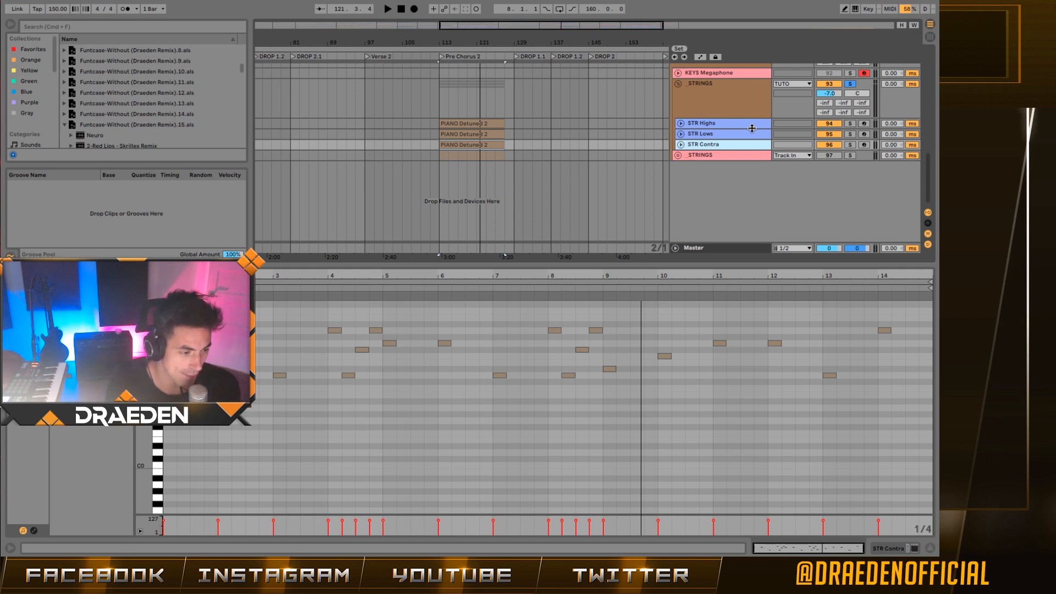
Unfold the second STRINGS group and expand its STR Highs, STR Low, STR Contra and STR Contra LOW audio tracks.
{"action": "left_click", "coordinate": [678, 156]}
{"action": "scroll", "coordinate": [713, 149], "scroll_direction": "down", "scroll_amount": 1}
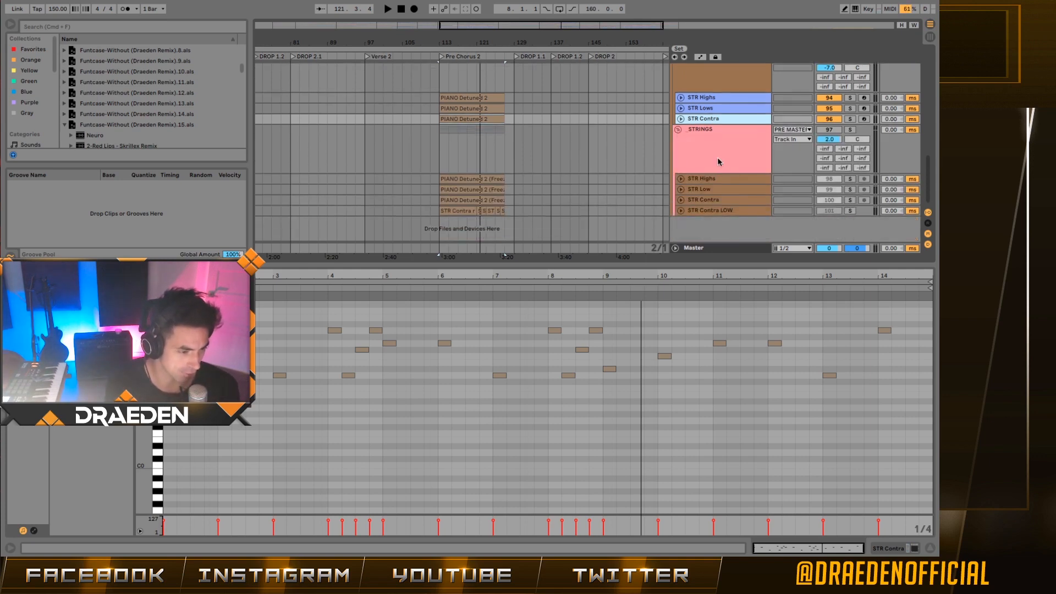
{"action": "left_click", "coordinate": [713, 148]}
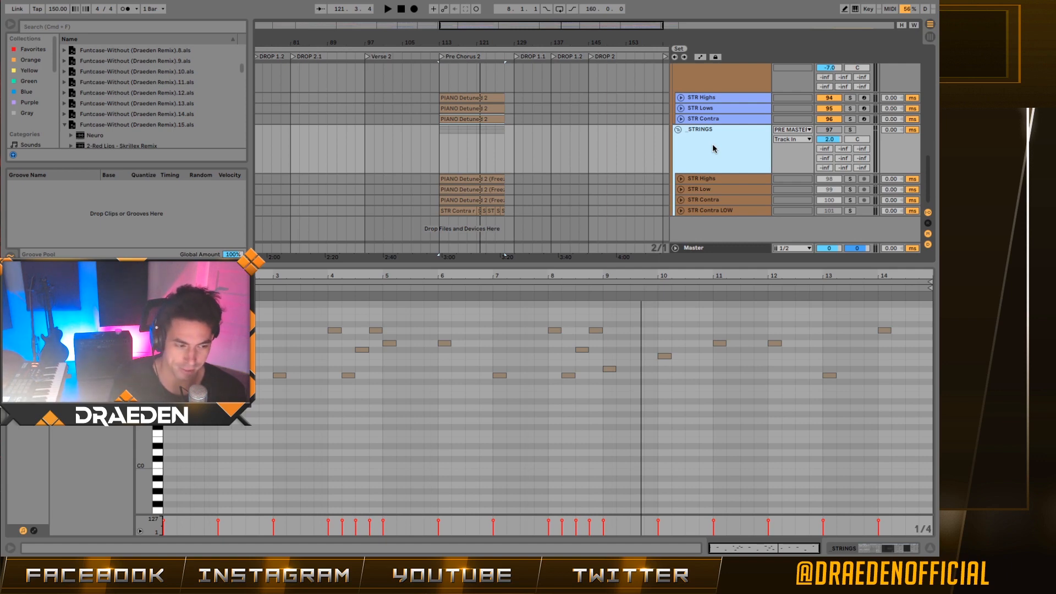
{"action": "left_click", "coordinate": [683, 180]}
{"action": "scroll", "coordinate": [685, 190], "scroll_direction": "down", "scroll_amount": 1}
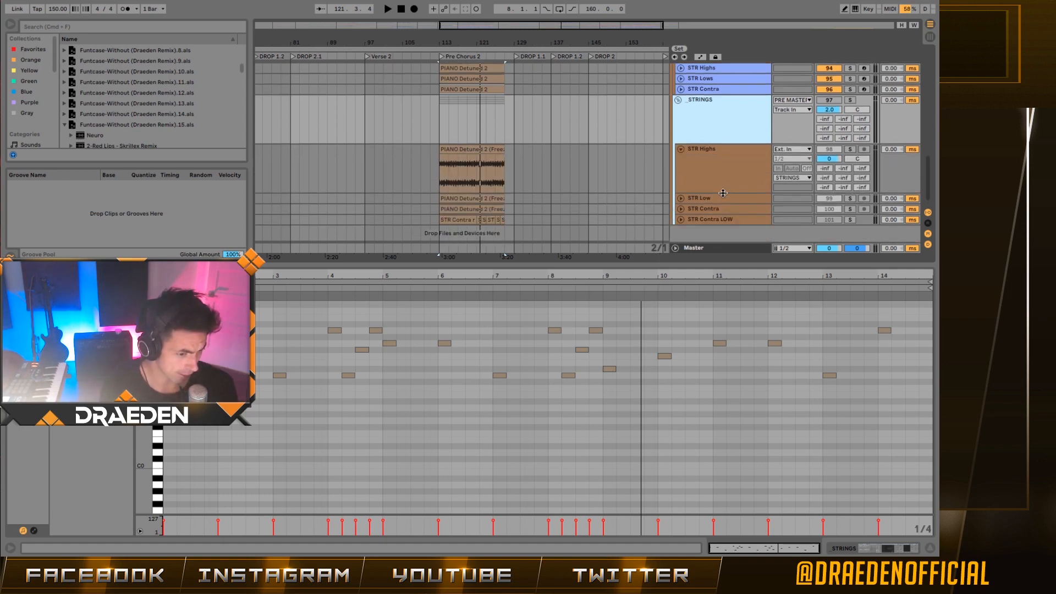
{"action": "left_click", "coordinate": [682, 197]}
{"action": "scroll", "coordinate": [690, 210], "scroll_direction": "down", "scroll_amount": 1}
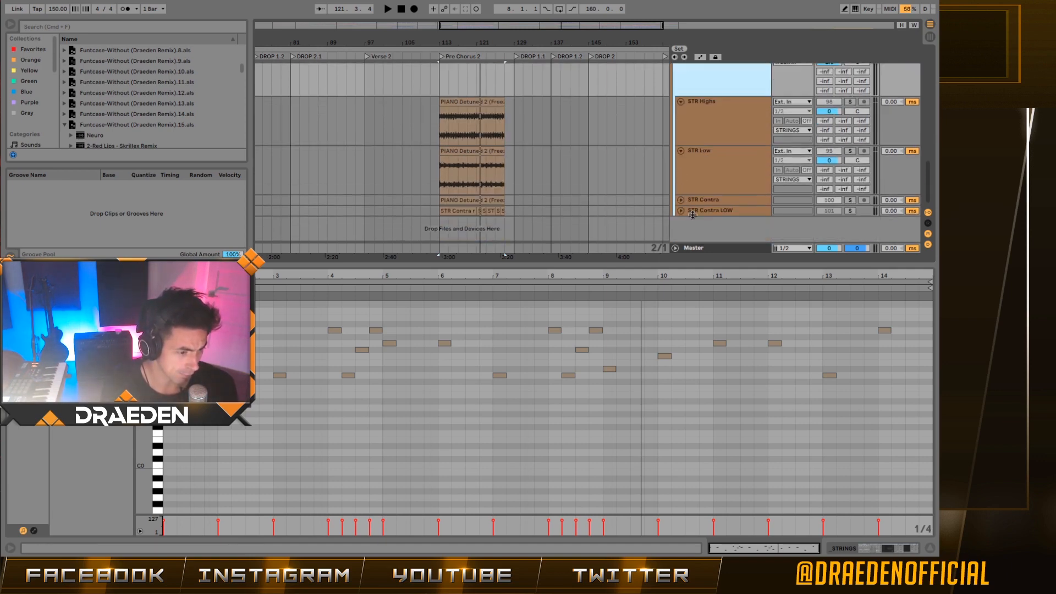
{"action": "left_click", "coordinate": [682, 200]}
{"action": "scroll", "coordinate": [682, 210], "scroll_direction": "down", "scroll_amount": 1}
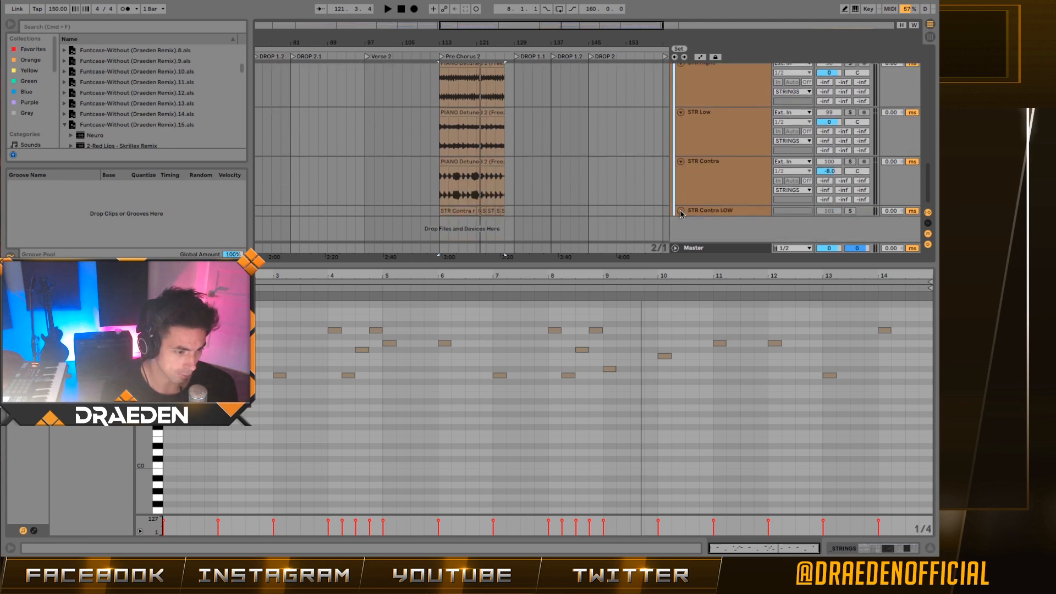
{"action": "left_click", "coordinate": [684, 215]}
{"action": "scroll", "coordinate": [716, 201], "scroll_direction": "down", "scroll_amount": 1}
{"action": "left_click", "coordinate": [723, 193]}
Play the audio STRINGS group soloed from bar 113 and collapse the first STRINGS group.
{"action": "scroll", "coordinate": [724, 193], "scroll_direction": "up", "scroll_amount": 2}
{"action": "left_click", "coordinate": [849, 76]}
{"action": "double_click", "coordinate": [731, 100]}
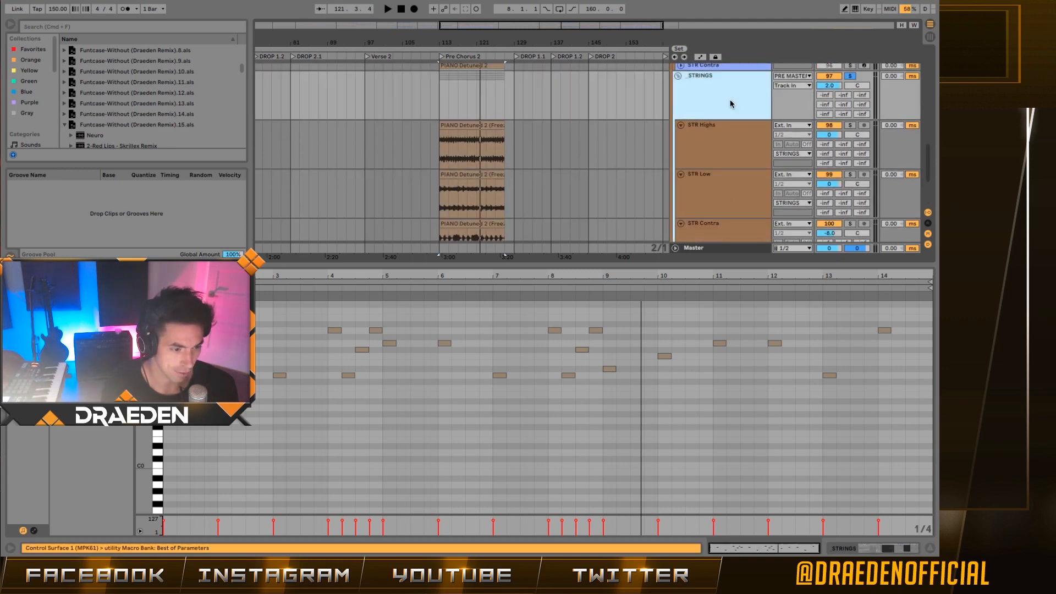
{"action": "key", "text": "space"}
{"action": "left_click", "coordinate": [679, 91]}
Examine the frozen audio waveforms of the STR Highs, STR Low and STR Contra clips during playback.
{"action": "left_click", "coordinate": [717, 173]}
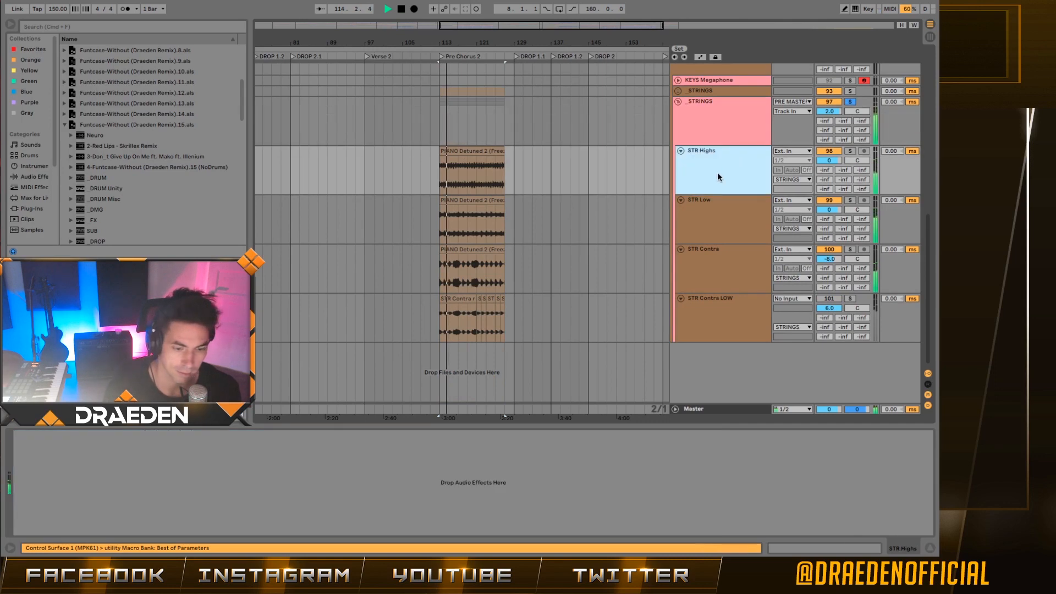
{"action": "double_click", "coordinate": [472, 152]}
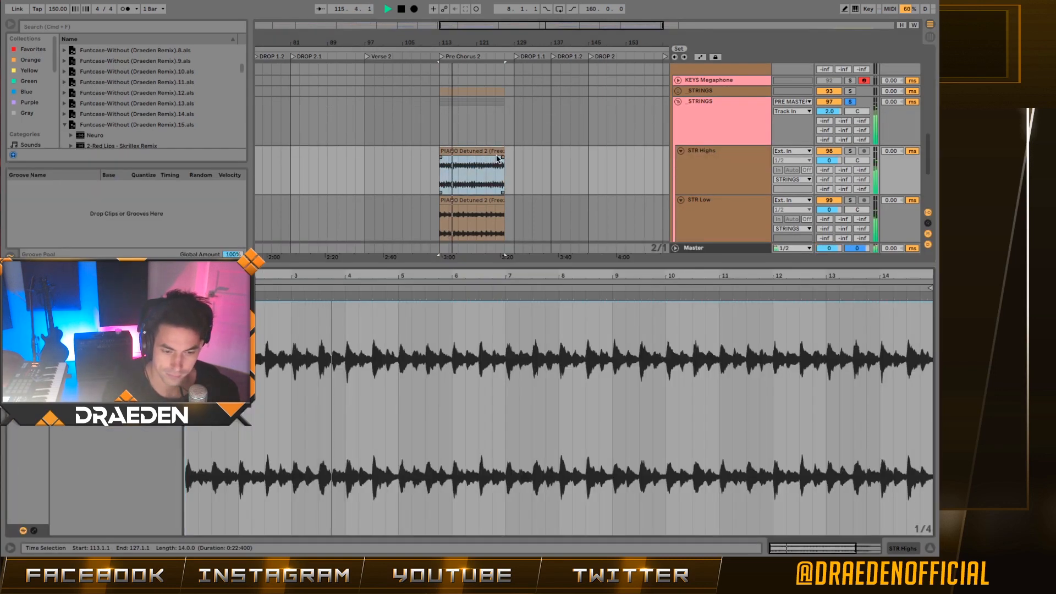
{"action": "scroll", "coordinate": [649, 183], "scroll_direction": "down", "scroll_amount": 1}
{"action": "scroll", "coordinate": [715, 171], "scroll_direction": "down", "scroll_amount": 2}
{"action": "left_click", "coordinate": [734, 160]}
{"action": "left_click", "coordinate": [721, 205]}
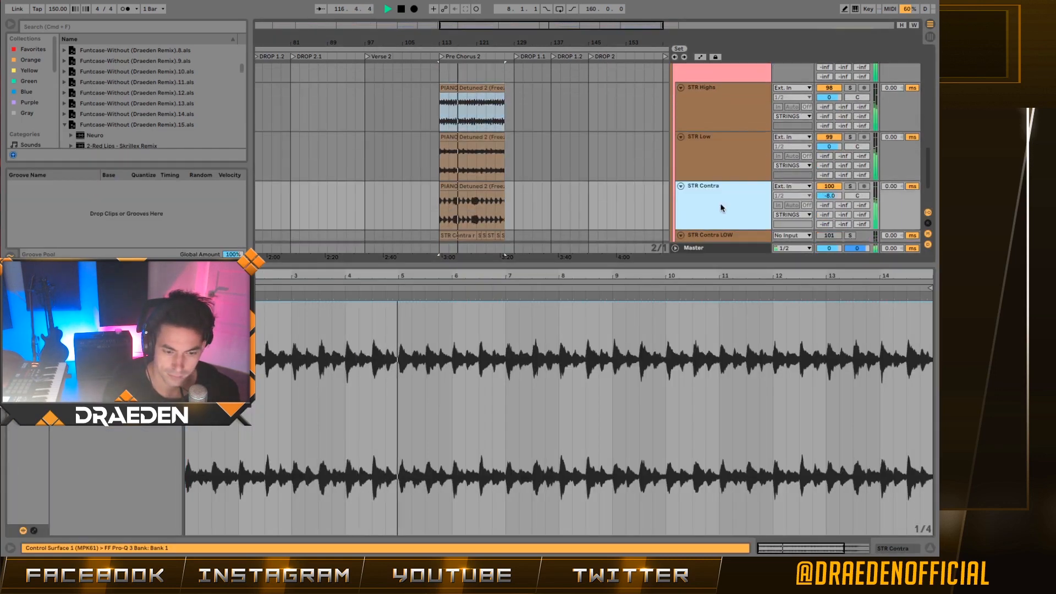
{"action": "scroll", "coordinate": [440, 132], "scroll_direction": "down", "scroll_amount": 1}
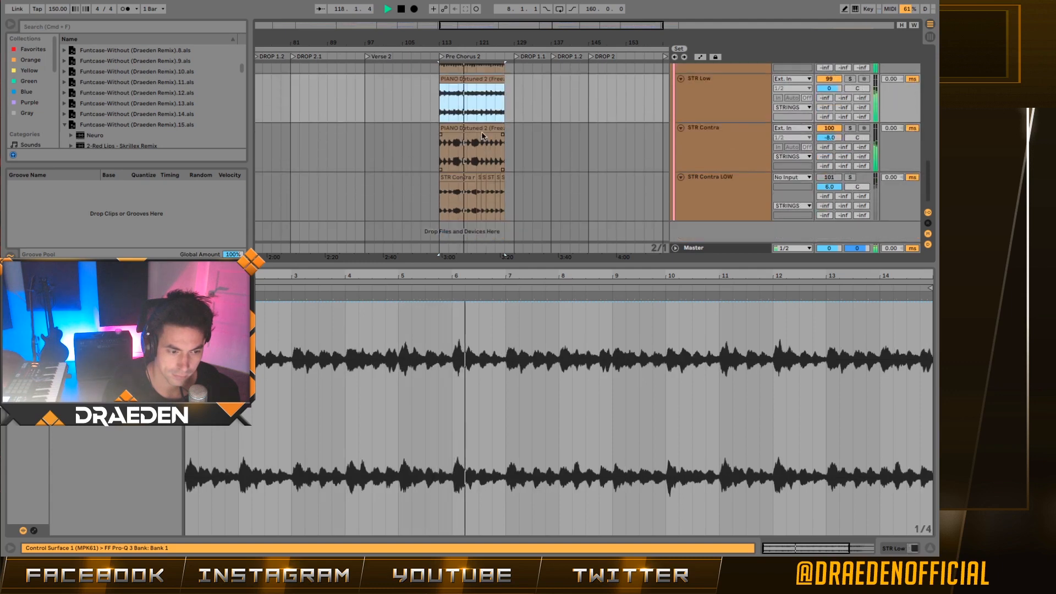
{"action": "left_click", "coordinate": [482, 129]}
Delete the STR Contra LOW track from the audio STRINGS group.
{"action": "left_click", "coordinate": [736, 196]}
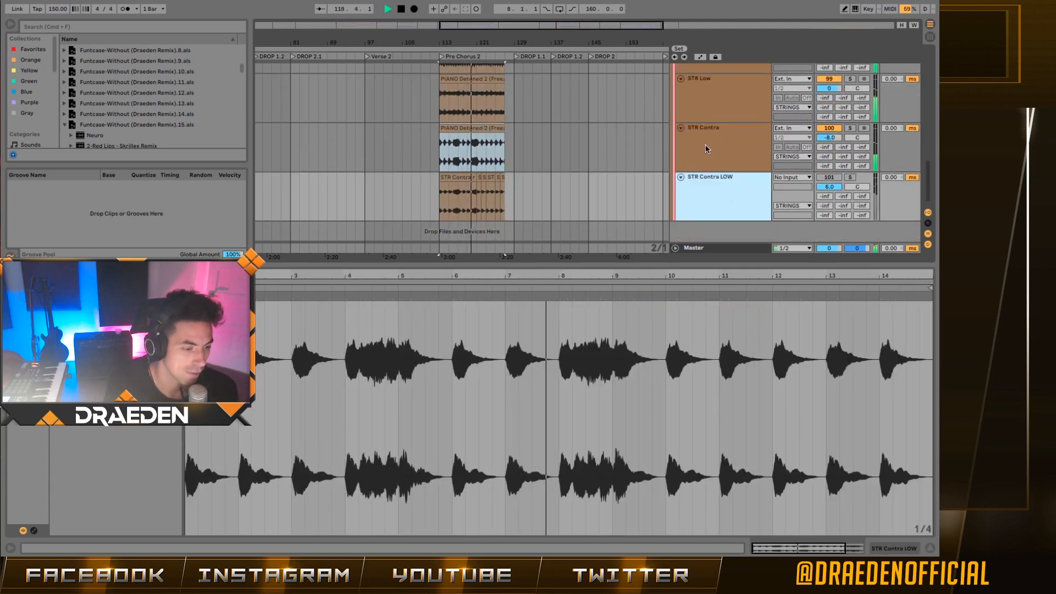
{"action": "left_click", "coordinate": [691, 153]}
{"action": "scroll", "coordinate": [715, 149], "scroll_direction": "up", "scroll_amount": 3}
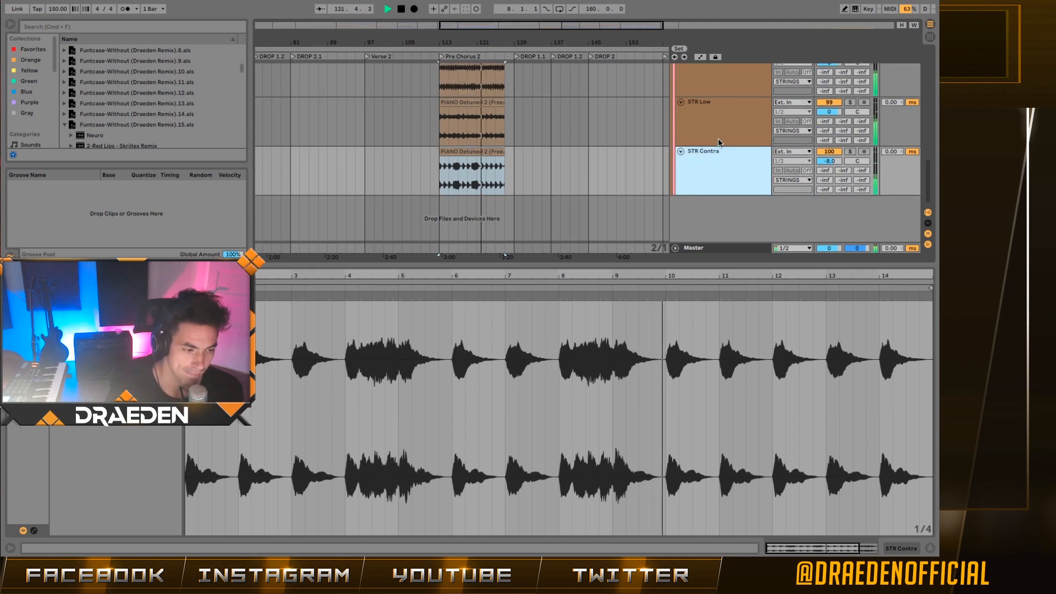
Solo the STR Highs audio track and play its Pre Chorus 2 clip while examining the waveform.
{"action": "scroll", "coordinate": [727, 148], "scroll_direction": "up", "scroll_amount": 2}
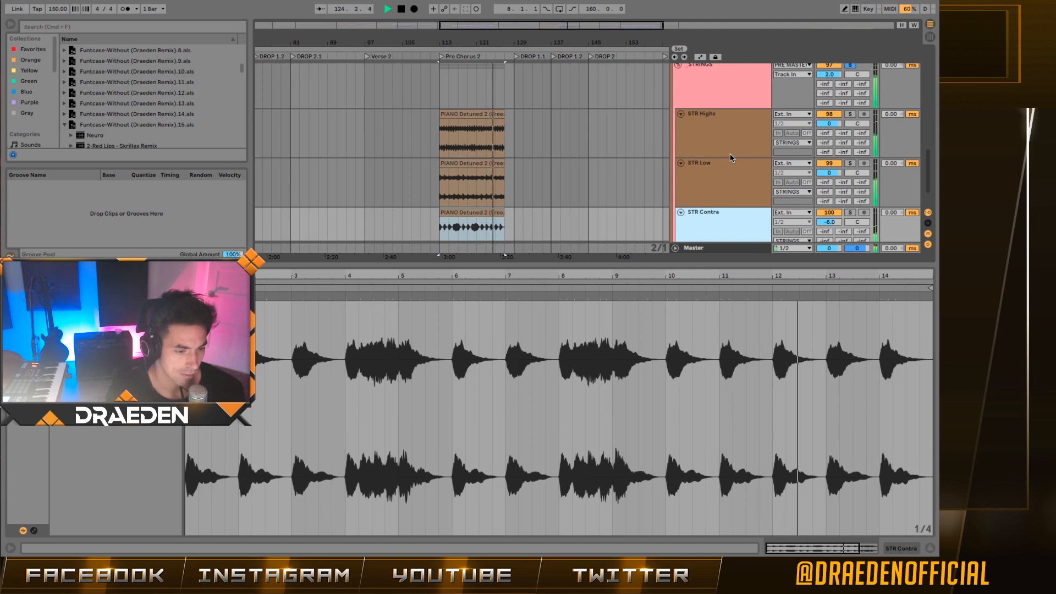
{"action": "left_click", "coordinate": [731, 154]}
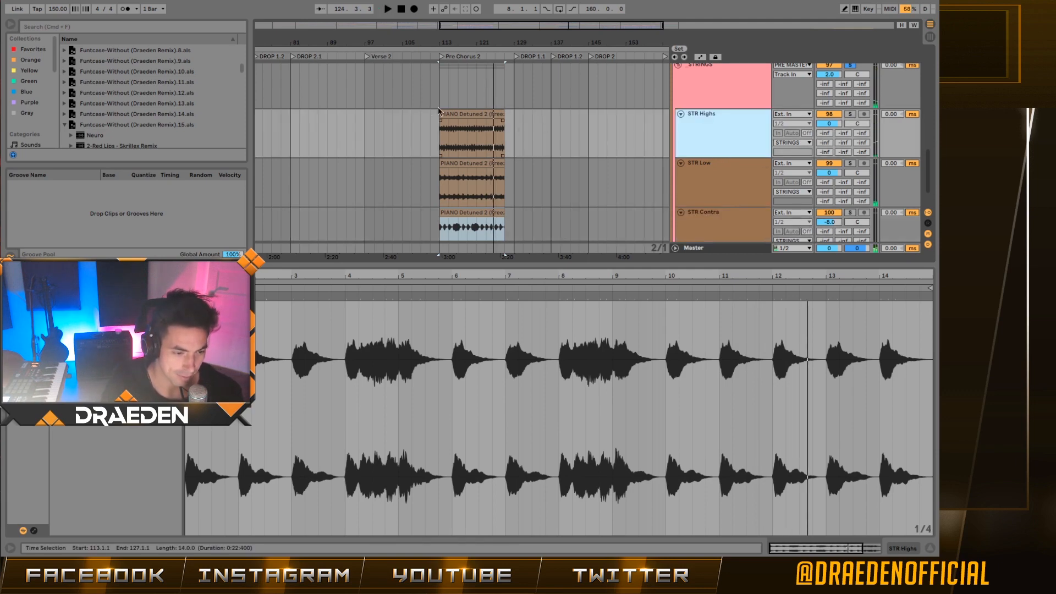
{"action": "left_click", "coordinate": [463, 112]}
{"action": "left_click", "coordinate": [850, 114]}
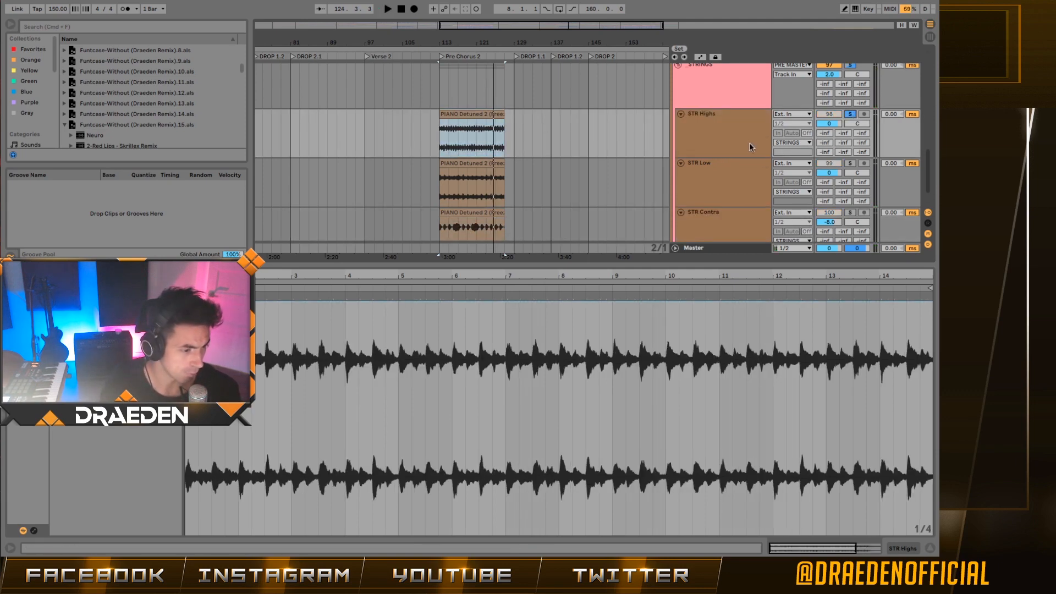
{"action": "left_click", "coordinate": [726, 135]}
{"action": "left_click", "coordinate": [487, 116]}
{"action": "key", "text": "space"}
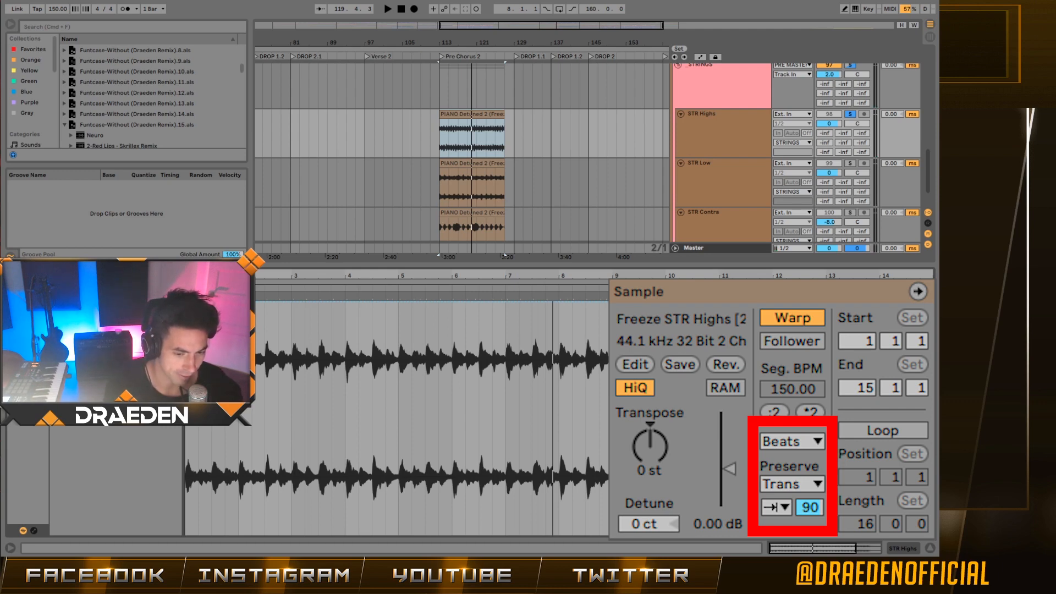
{"action": "key", "text": "space"}
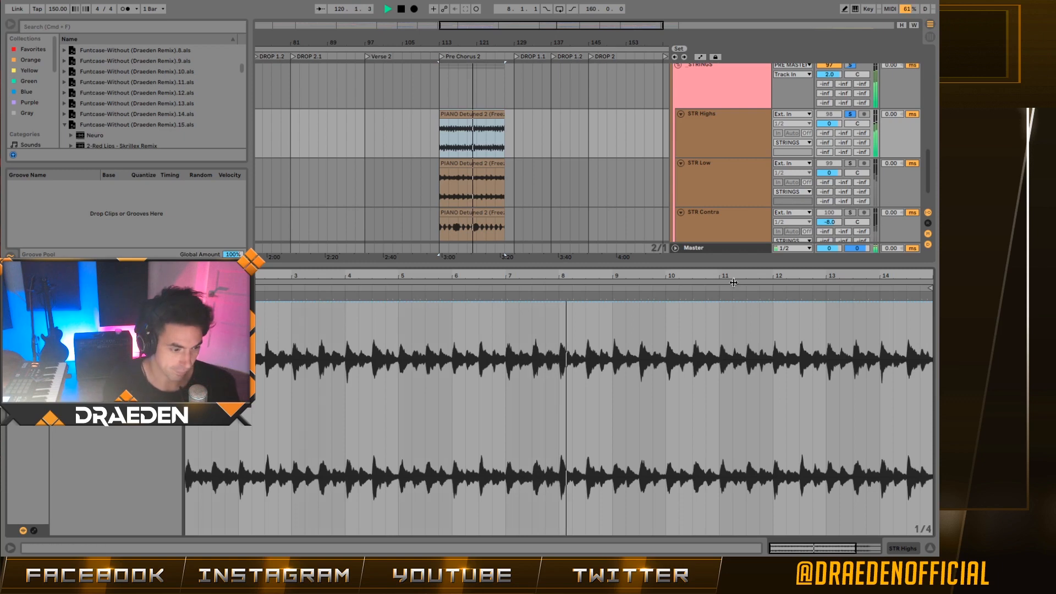
Examine the soloed STR Highs audio in the Master track's Spectrum during playback, and stop playback.
{"action": "key", "text": "super+alt+l"}
{"action": "double_click", "coordinate": [733, 381]}
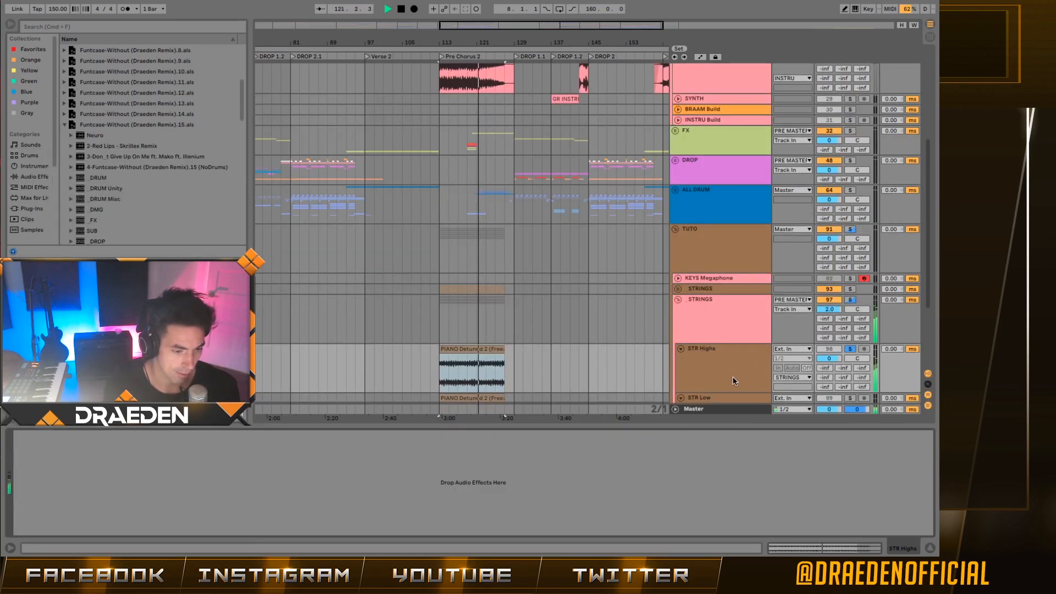
{"action": "left_click", "coordinate": [715, 410]}
{"action": "scroll", "coordinate": [737, 322], "scroll_direction": "down", "scroll_amount": 3}
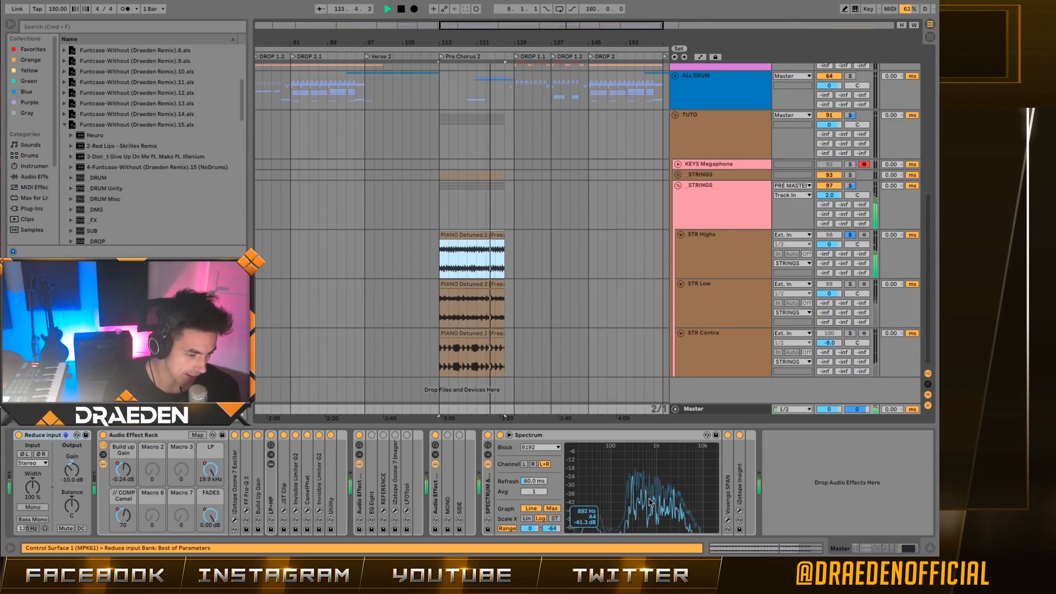
{"action": "key", "text": "space"}
Solo and play the STR Low and STR Contra audio tracks one after the other while examining their ranges in the Spectrum.
{"action": "left_click", "coordinate": [851, 285]}
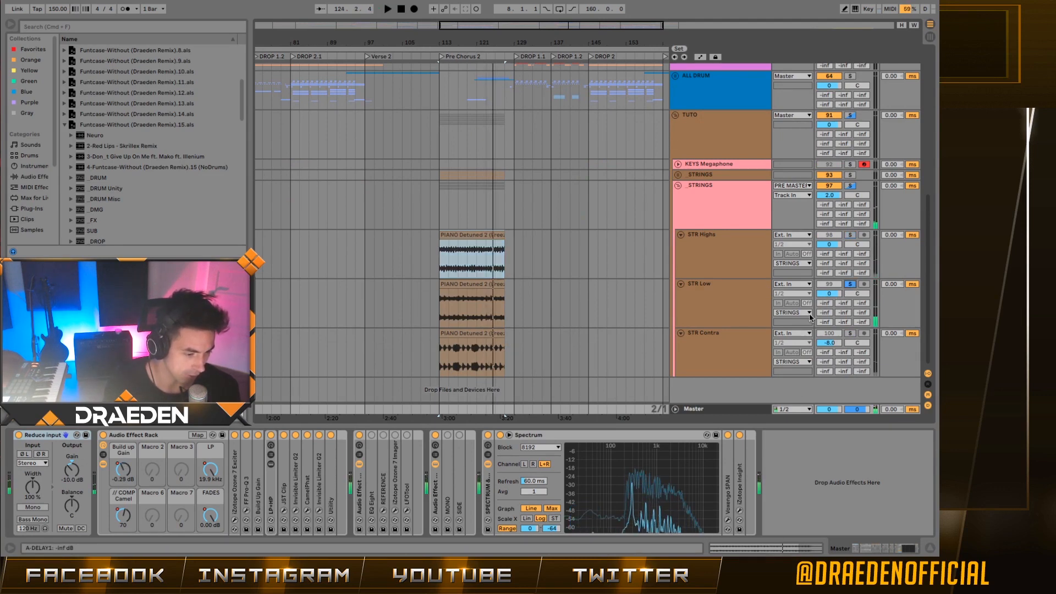
{"action": "key", "text": "space"}
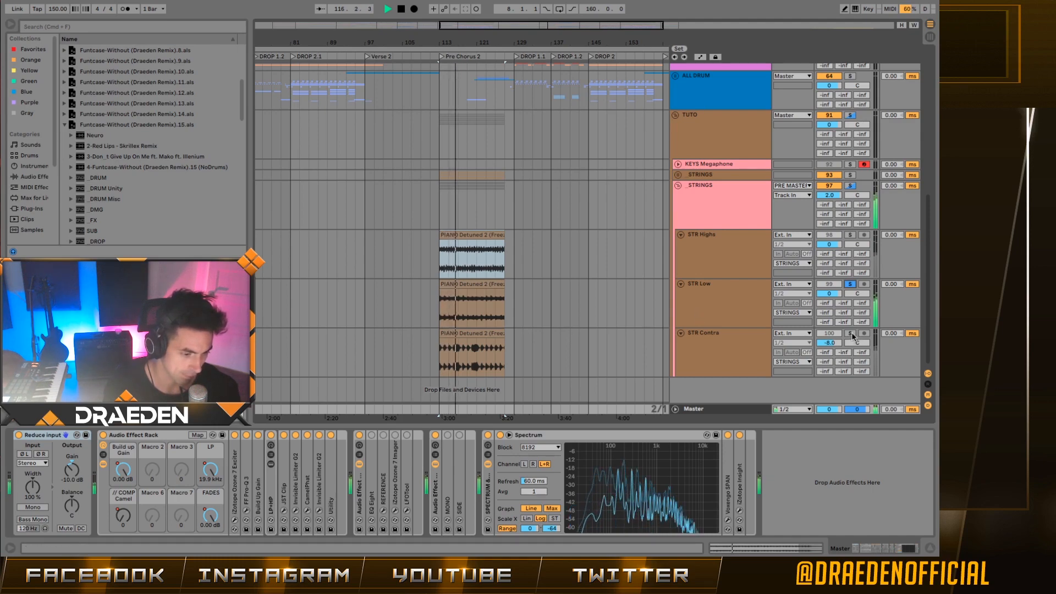
{"action": "left_click", "coordinate": [850, 334]}
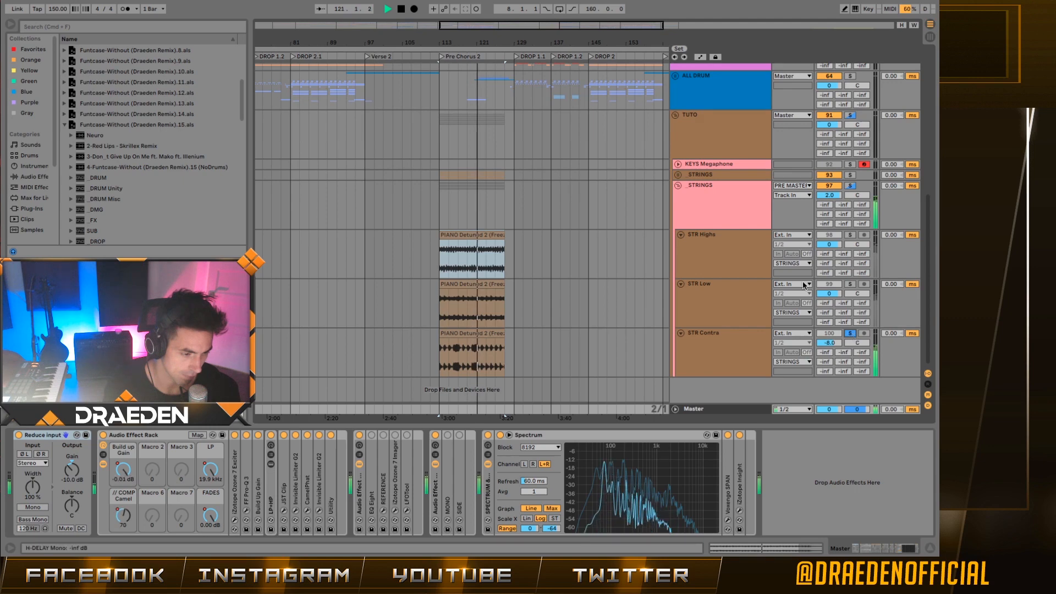
Stop playback and solo the whole audio STRINGS group, with its effect chain shown.
{"action": "left_click", "coordinate": [722, 221]}
{"action": "key", "text": "space"}
{"action": "left_click", "coordinate": [851, 186]}
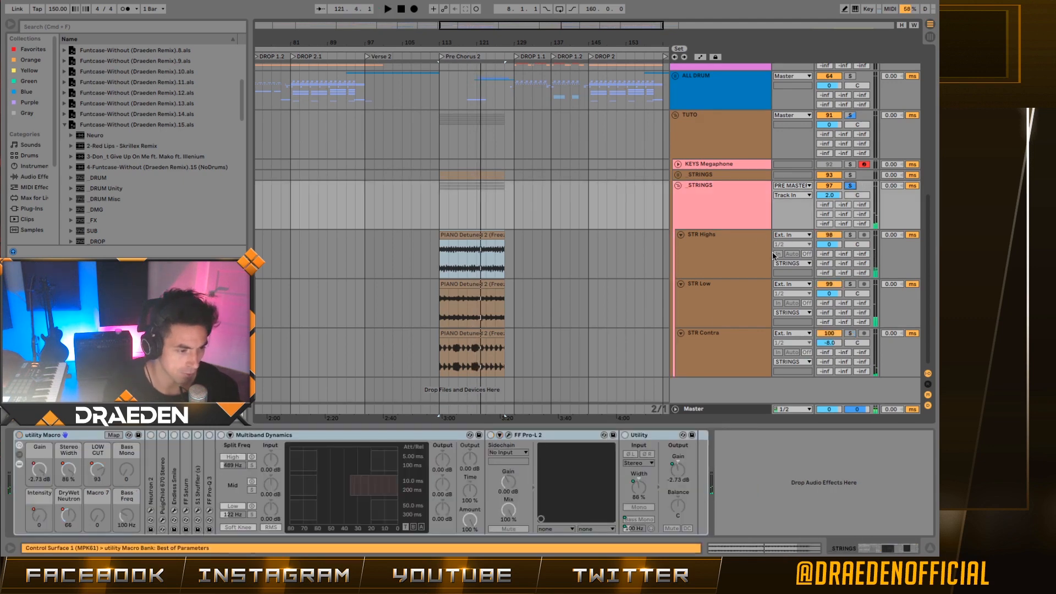
{"action": "left_click", "coordinate": [712, 257]}
{"action": "left_click", "coordinate": [719, 303]}
{"action": "left_click", "coordinate": [719, 253]}
{"action": "left_click", "coordinate": [717, 312]}
{"action": "left_click", "coordinate": [717, 352]}
{"action": "left_click", "coordinate": [718, 300]}
{"action": "left_click", "coordinate": [725, 242]}
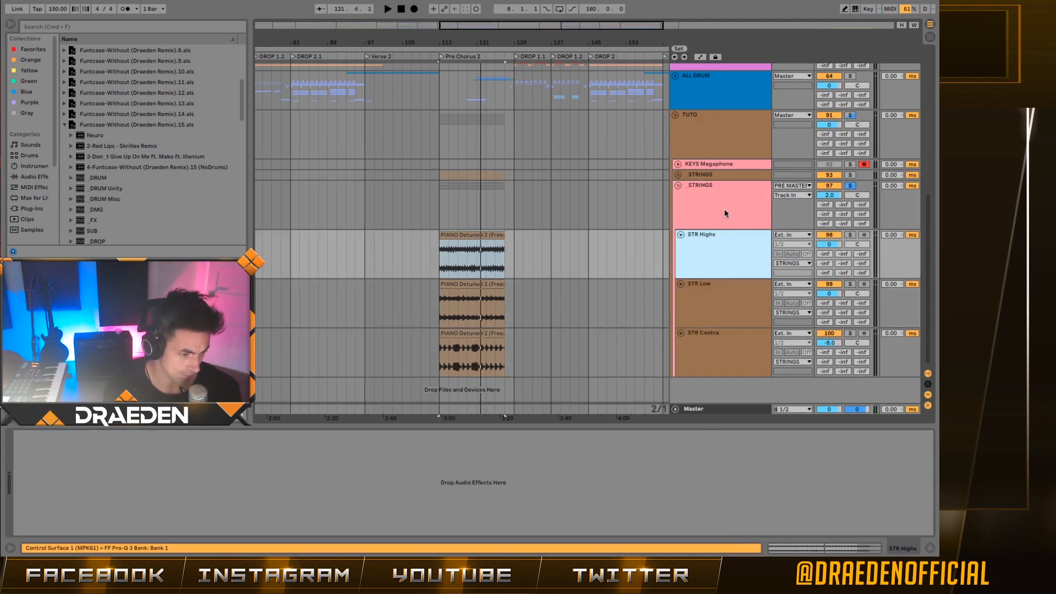
Select the audio STRINGS group and toggle the utility Macro rack in its effect chain.
{"action": "left_click", "coordinate": [705, 214]}
{"action": "left_click", "coordinate": [25, 441]}
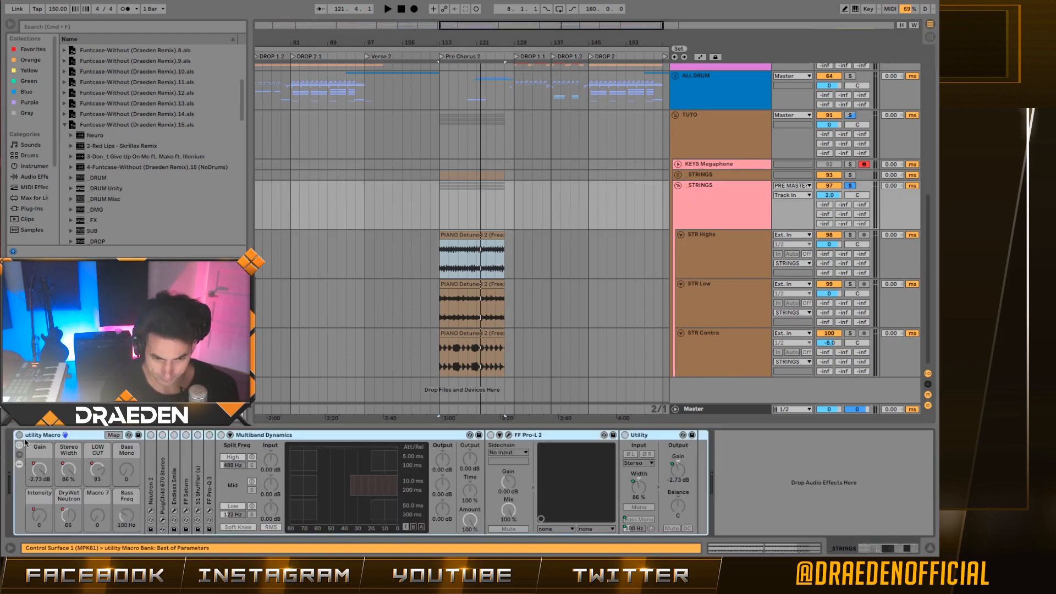
{"action": "left_click", "coordinate": [20, 435]}
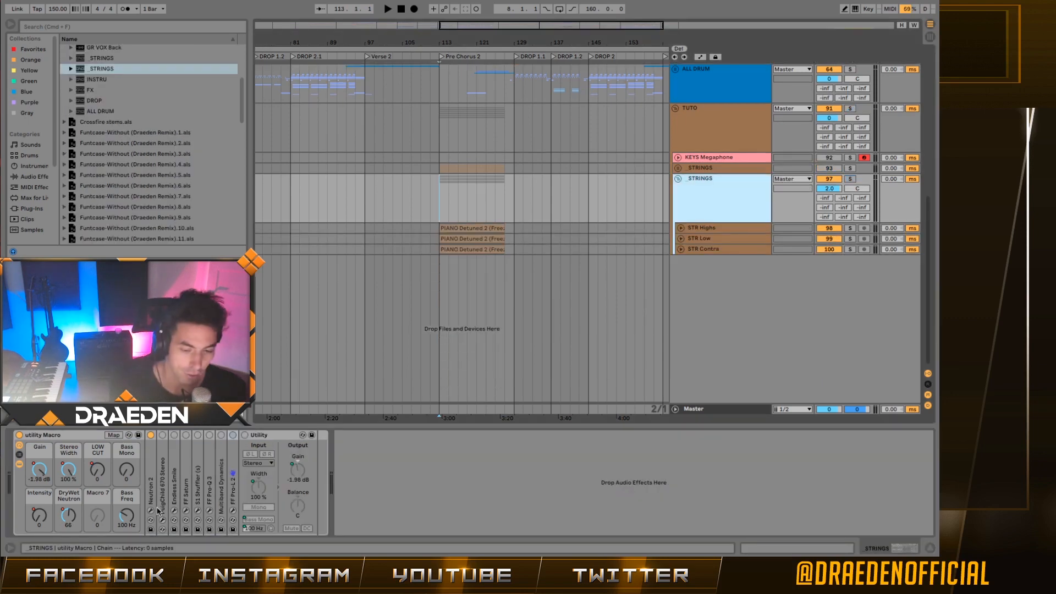
Open Neutron 2 from the STRINGS group's rack, dismiss its Preset Manager and reposition the plugin window.
{"action": "left_click", "coordinate": [149, 516]}
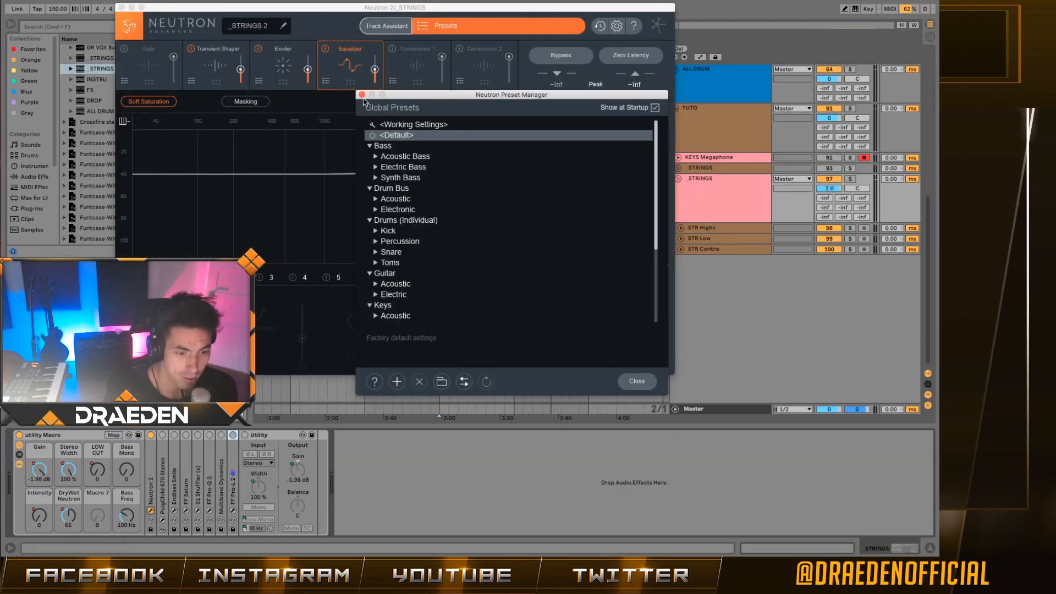
{"action": "left_click", "coordinate": [362, 94]}
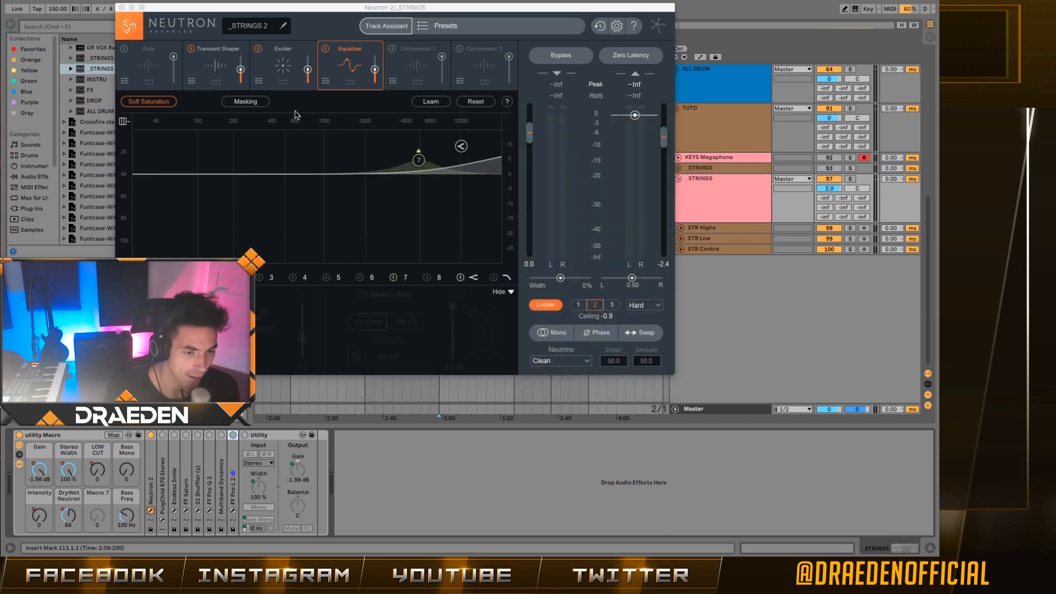
{"action": "left_click_drag", "start_coordinate": [355, 9], "coordinate": [540, 57]}
Examine the Transient Shaper, Exciter and Equalizer modules of Neutron 2, and close the plugin.
{"action": "left_click", "coordinate": [402, 96]}
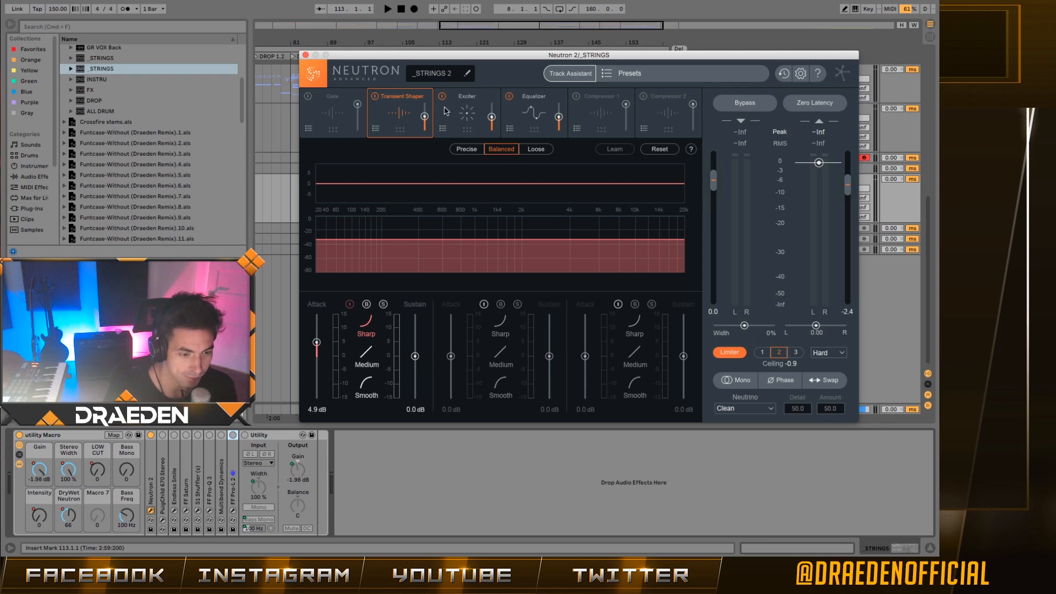
{"action": "left_click", "coordinate": [464, 110]}
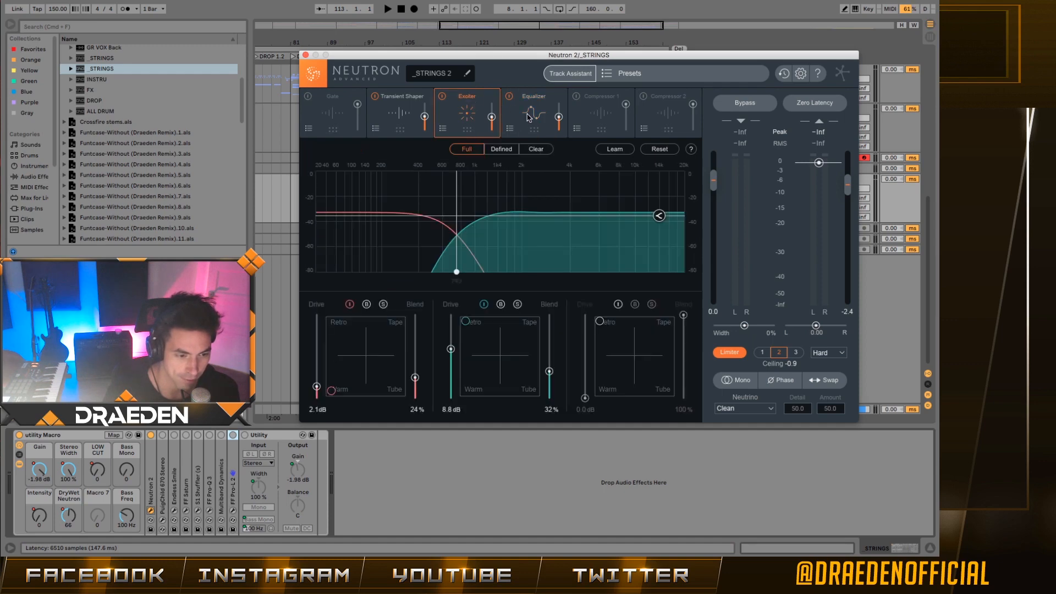
{"action": "left_click", "coordinate": [401, 117]}
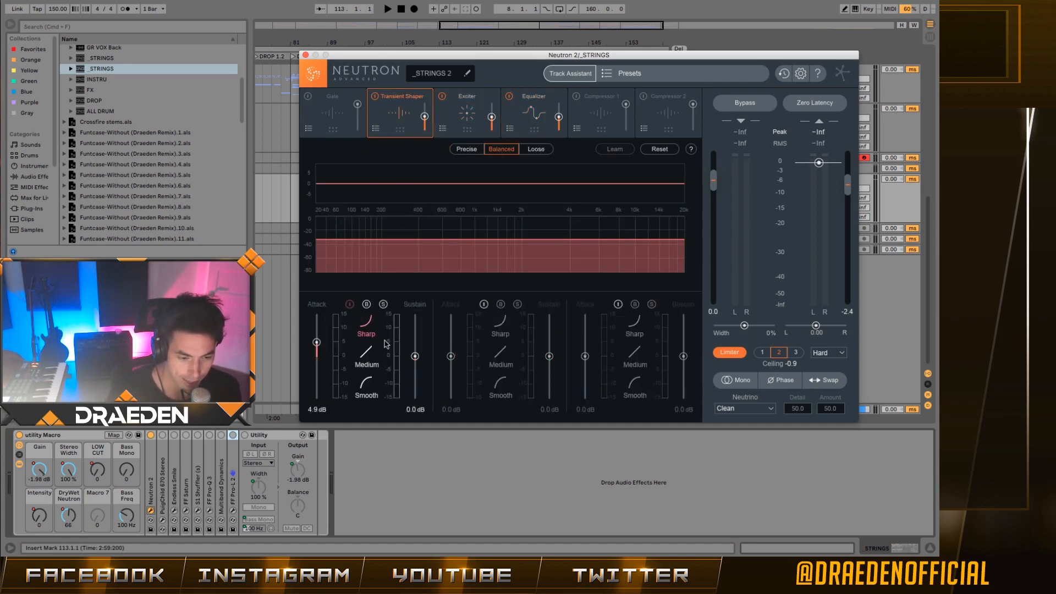
{"action": "left_click", "coordinate": [482, 103]}
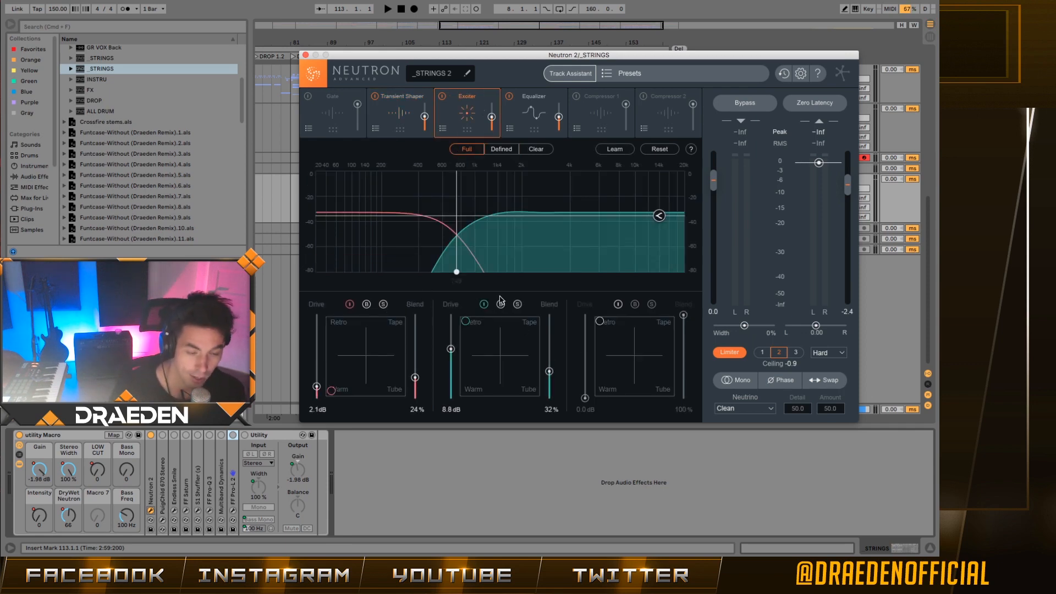
{"action": "left_click", "coordinate": [518, 107]}
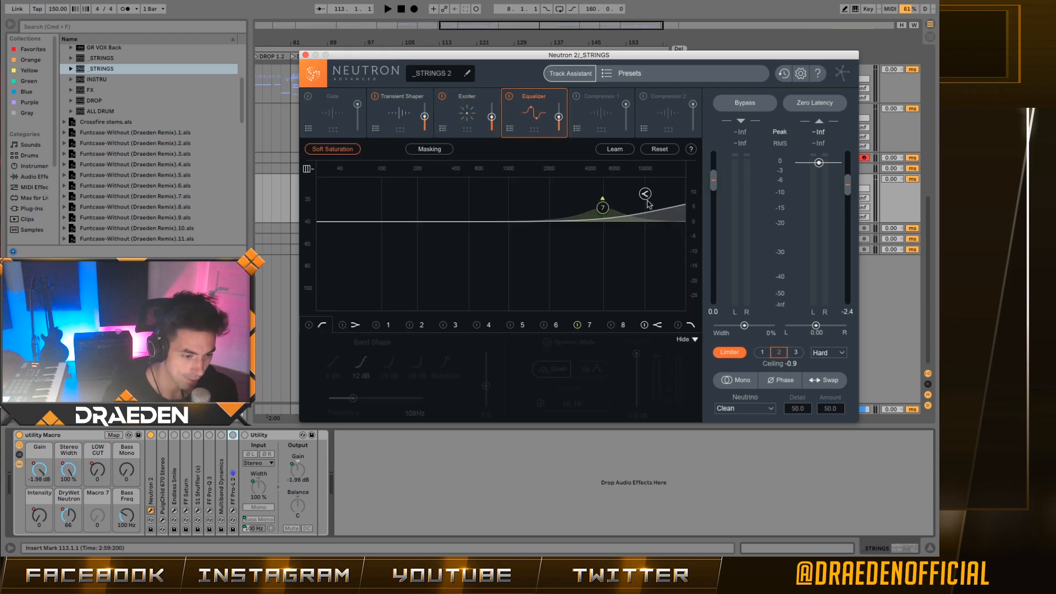
{"action": "left_click", "coordinate": [305, 54]}
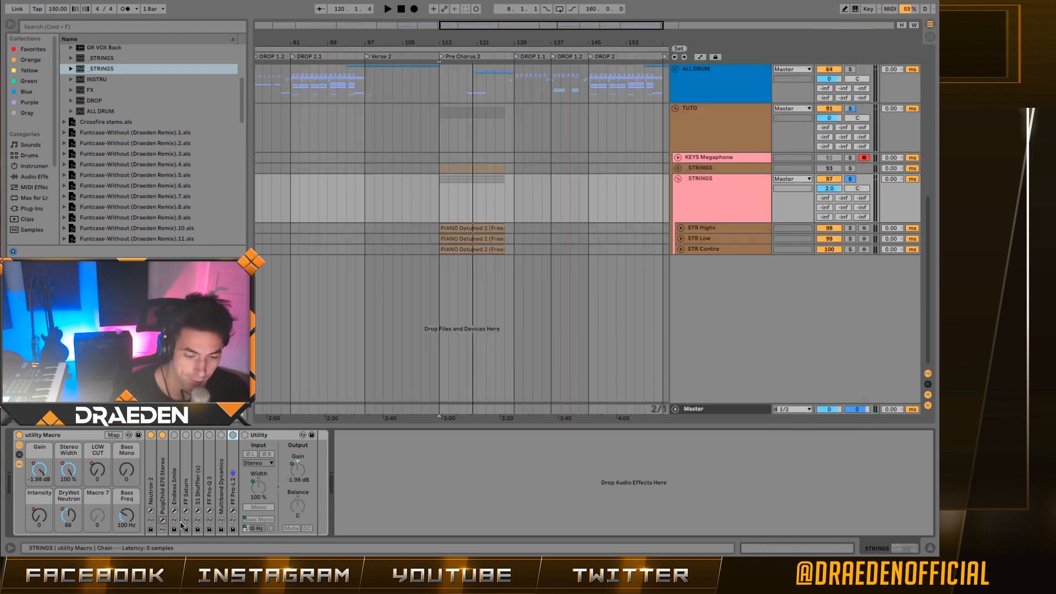
Open the PuigChild 670 Stereo compressor, examine its settings and meters while the strings play, and close it.
{"action": "left_click", "coordinate": [162, 520]}
{"action": "key", "text": "space"}
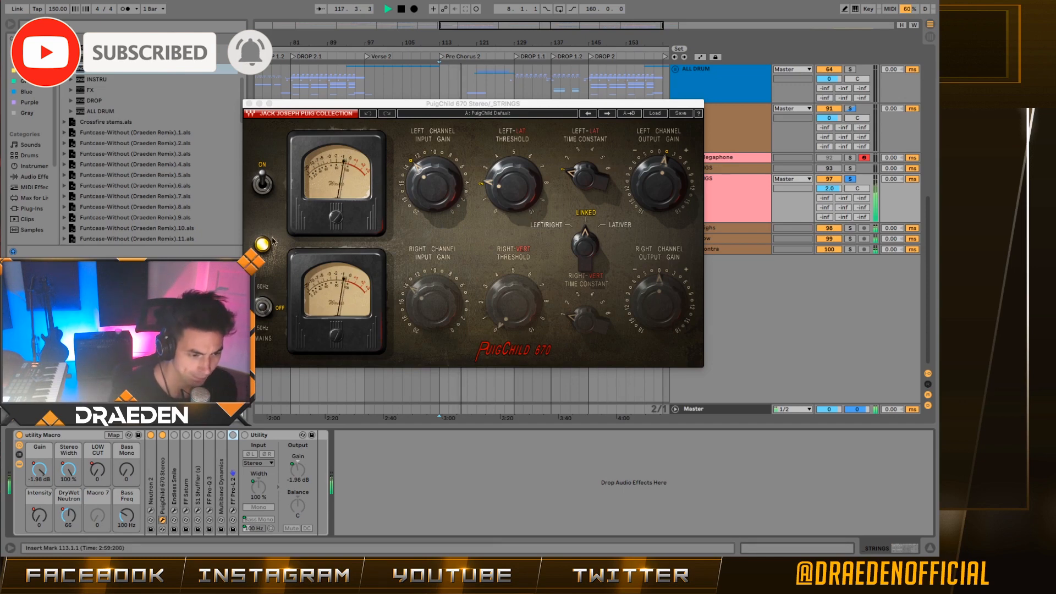
{"action": "left_click", "coordinate": [250, 103]}
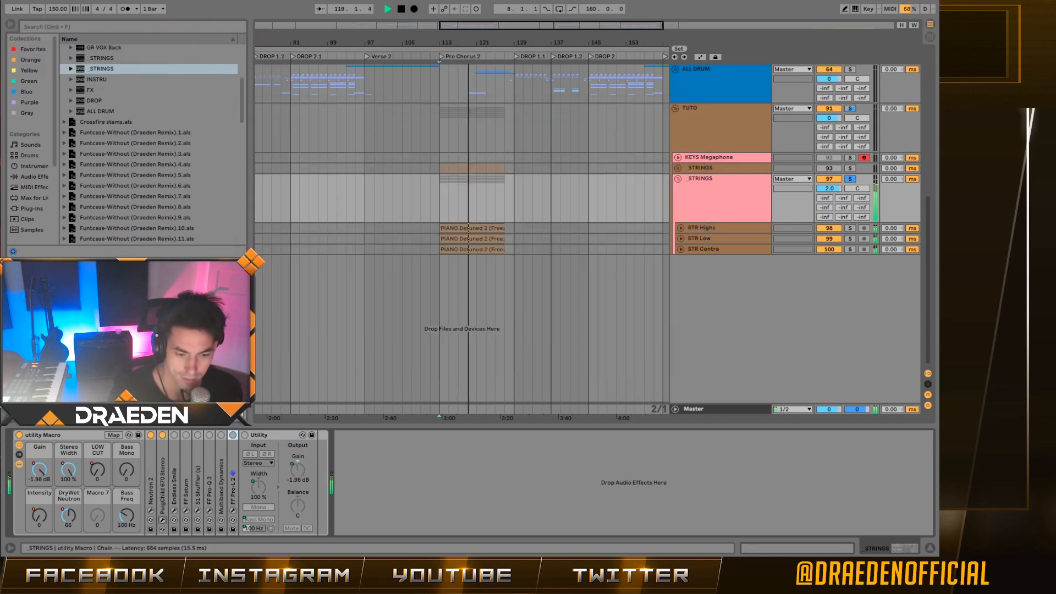
Enable Endless Smile during playback, check its Intensity and preset in the plugin window, and disable it again.
{"action": "left_click", "coordinate": [175, 436]}
{"action": "left_click", "coordinate": [174, 511]}
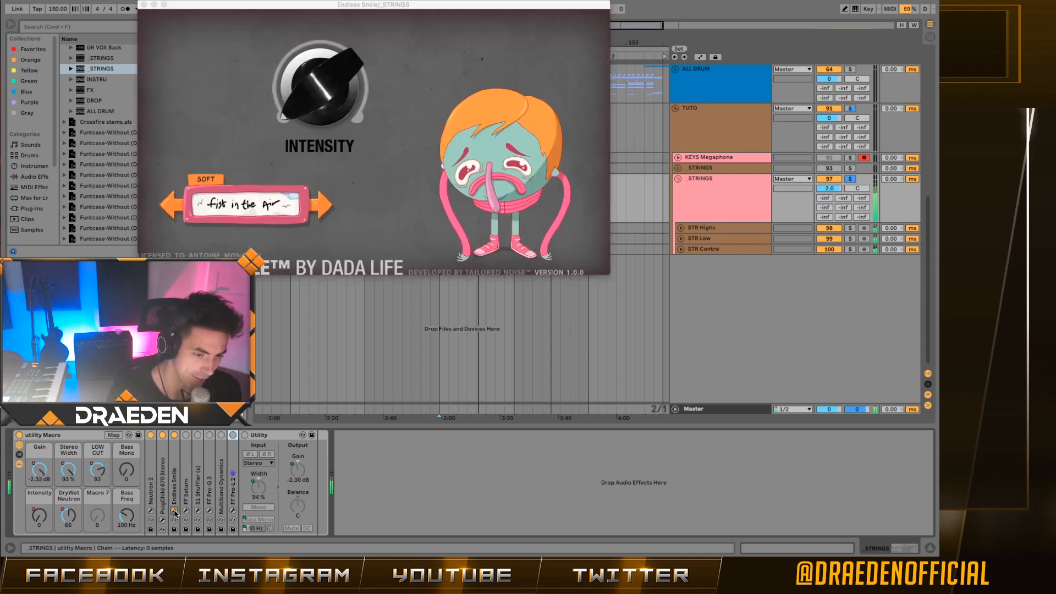
{"action": "left_click", "coordinate": [174, 511]}
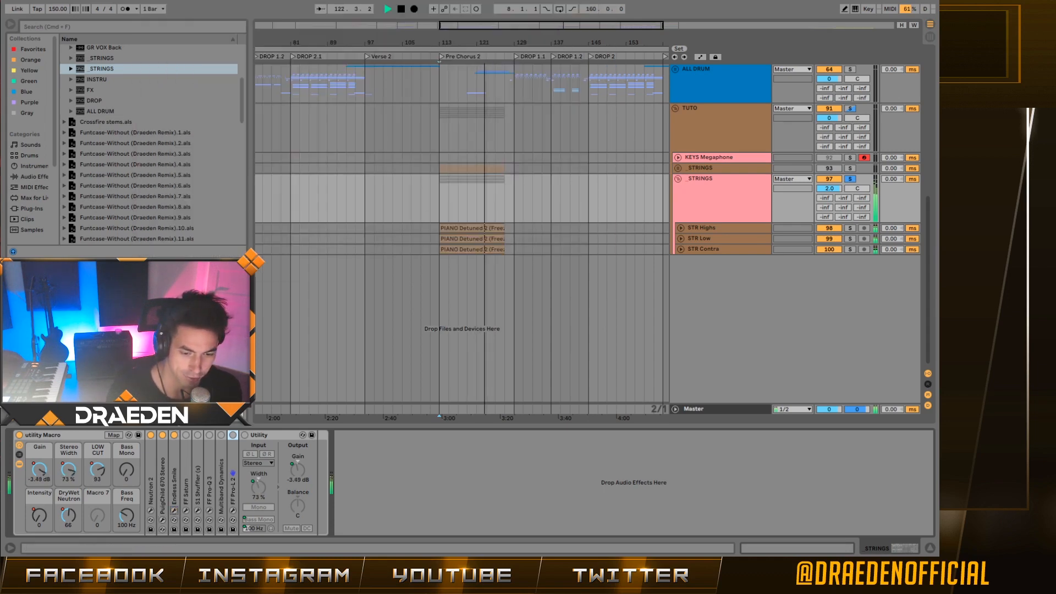
{"action": "left_click", "coordinate": [174, 435]}
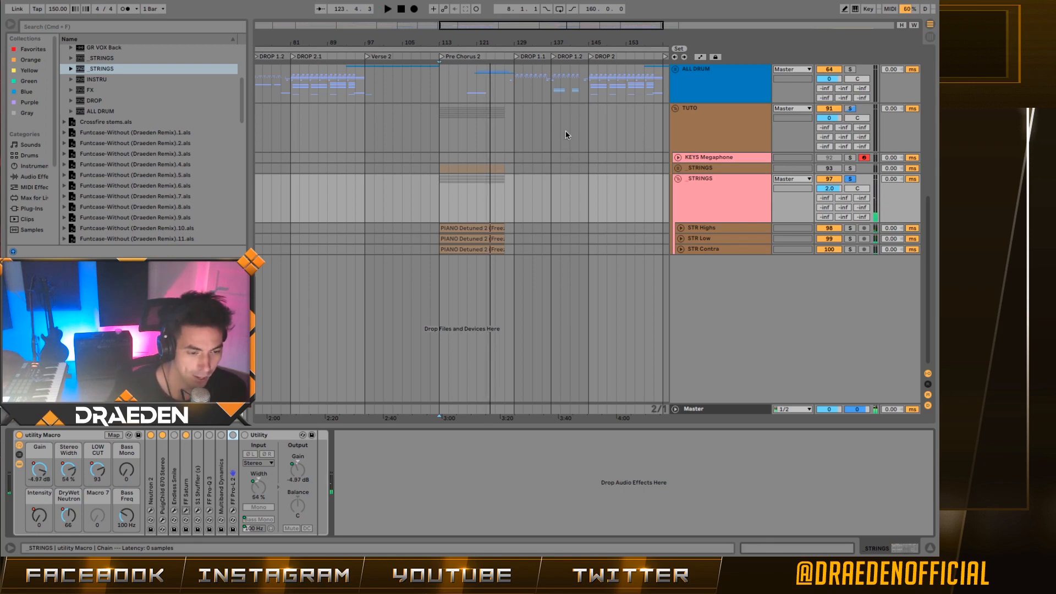
Reposition the FF Saturn window and look through its Saturation presets, keeping Basic Saturator.
{"action": "left_click_drag", "start_coordinate": [429, 14], "coordinate": [505, 78]}
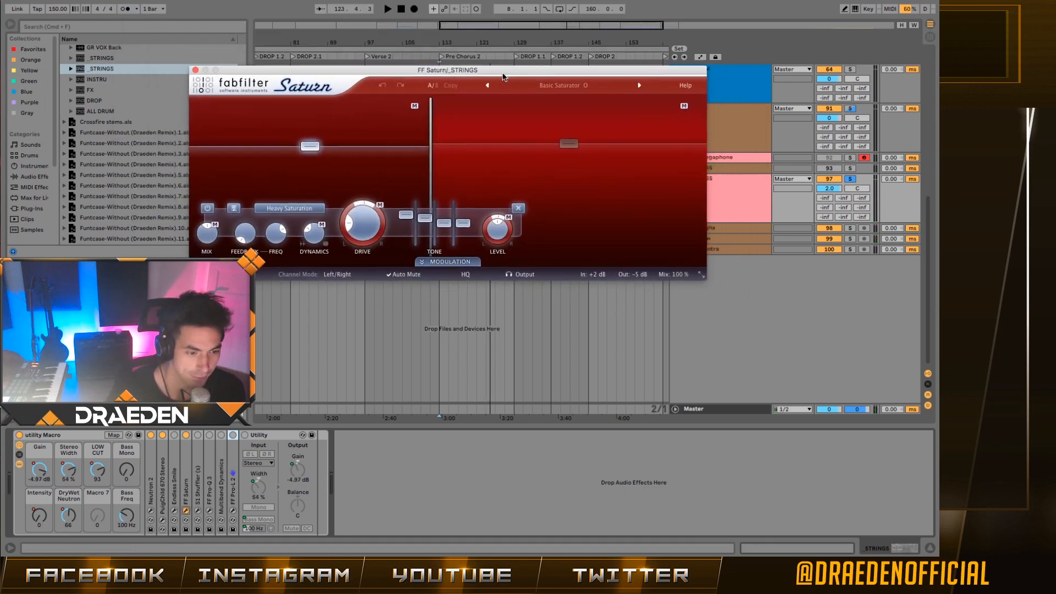
{"action": "left_click", "coordinate": [572, 86]}
{"action": "mouse_move", "coordinate": [573, 177]}
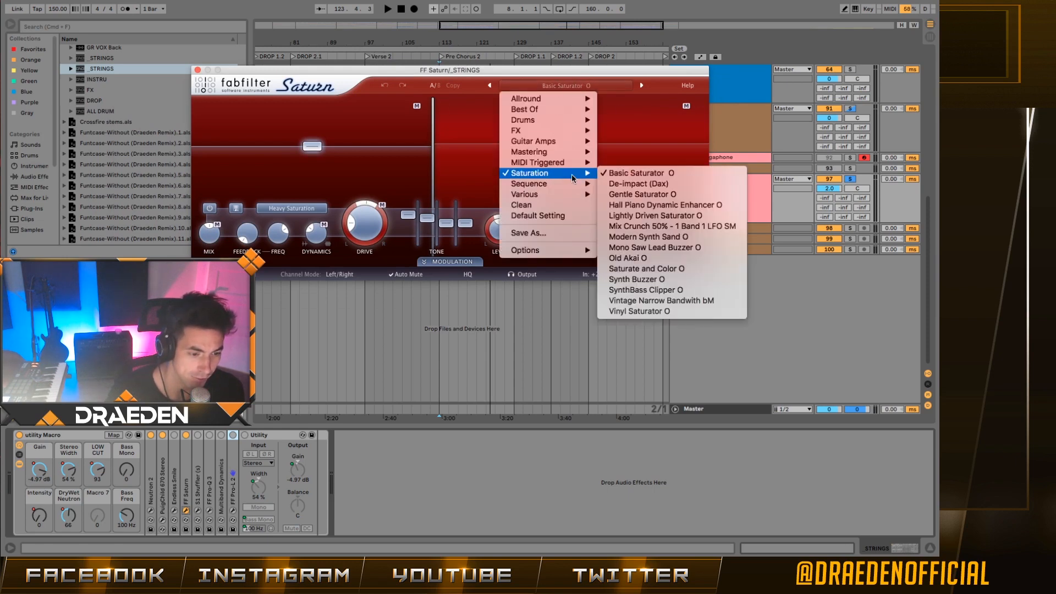
{"action": "left_click", "coordinate": [586, 71]}
Play the strings with FF Saturn bypassed and re-enabled, show its high band's Gentle Saturation settings, and stop playback.
{"action": "key", "text": "space"}
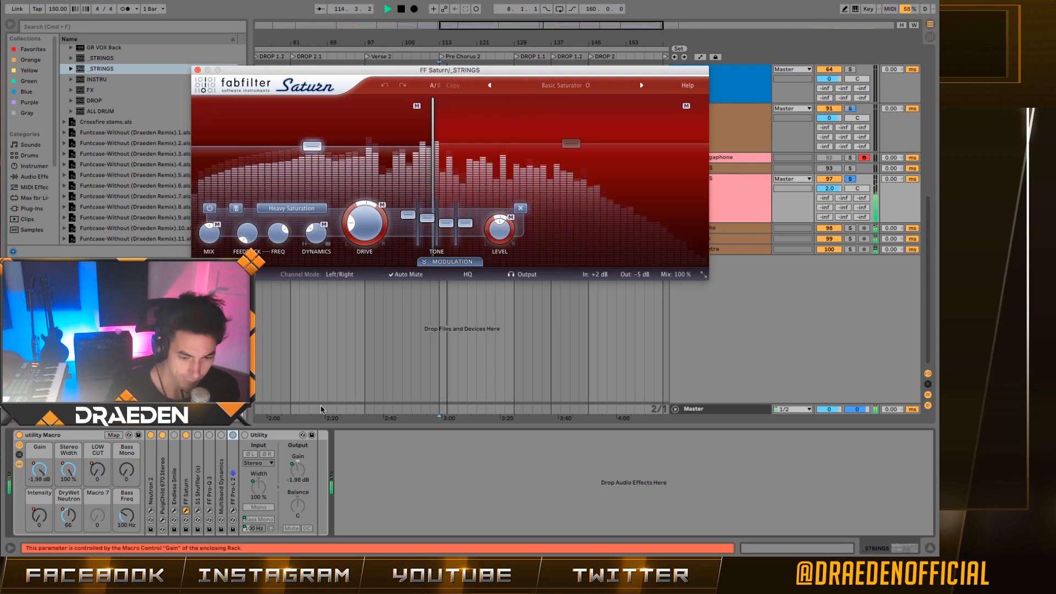
{"action": "left_click", "coordinate": [186, 435]}
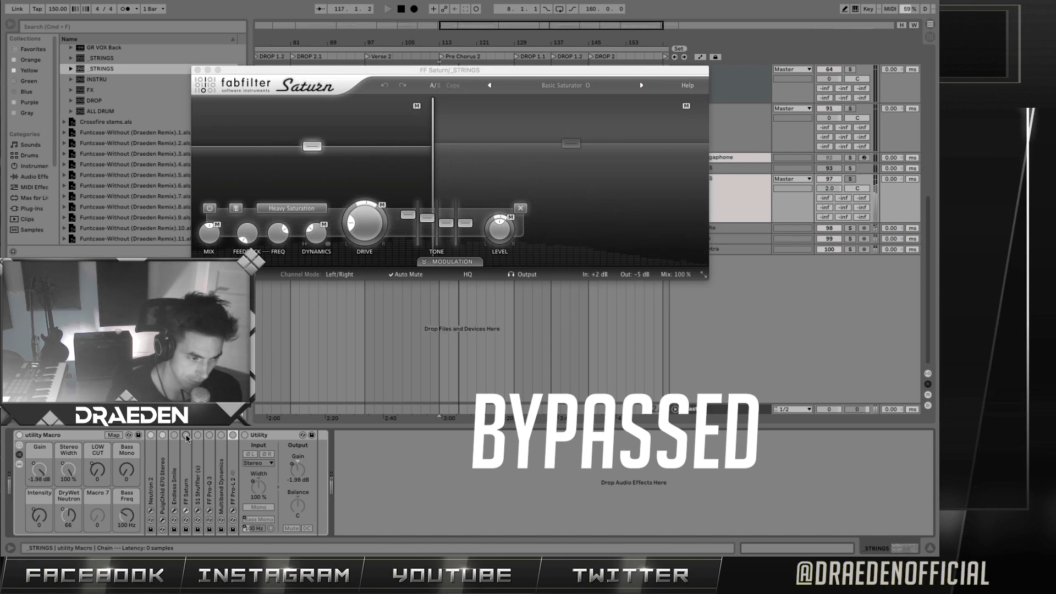
{"action": "left_click", "coordinate": [186, 435]}
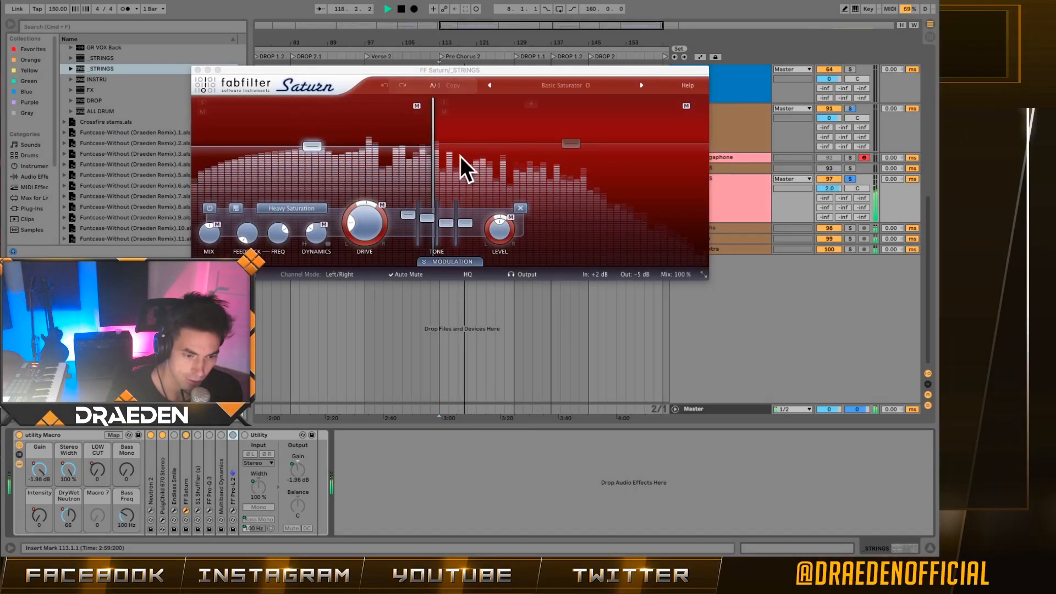
{"action": "left_click", "coordinate": [605, 164]}
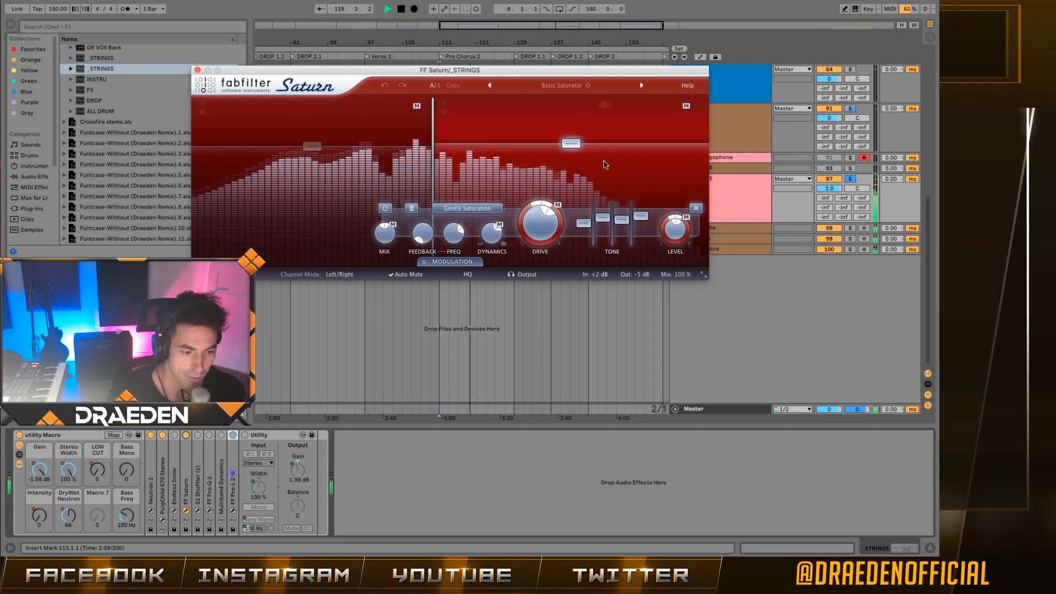
{"action": "key", "text": "space"}
Review both FF Saturn bands, set the Band 2 Level to about +2.05 dB, and close the plugin.
{"action": "mouse_move", "coordinate": [369, 245]}
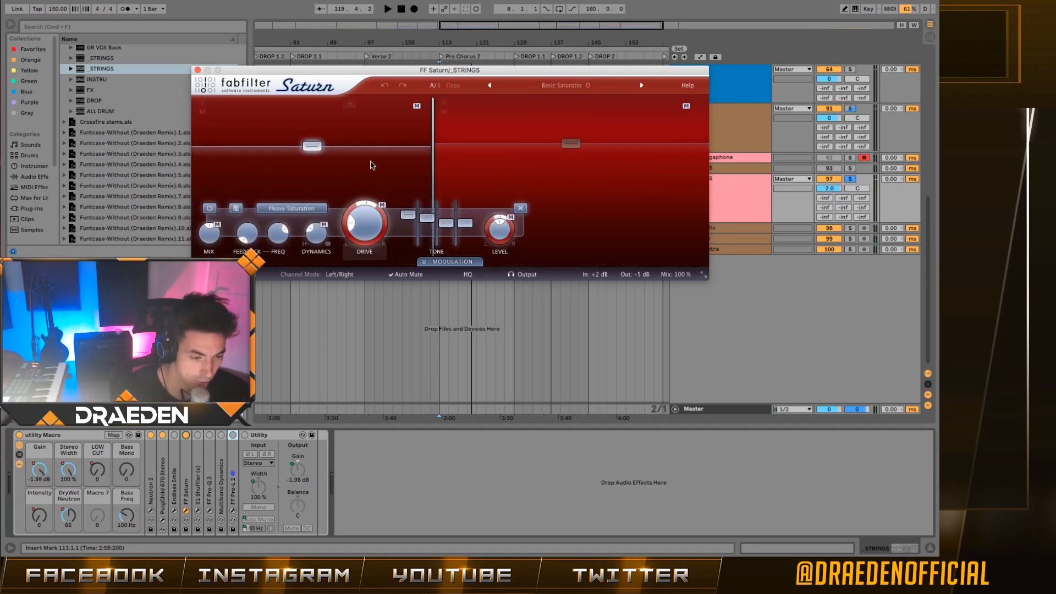
{"action": "mouse_move", "coordinate": [570, 174]}
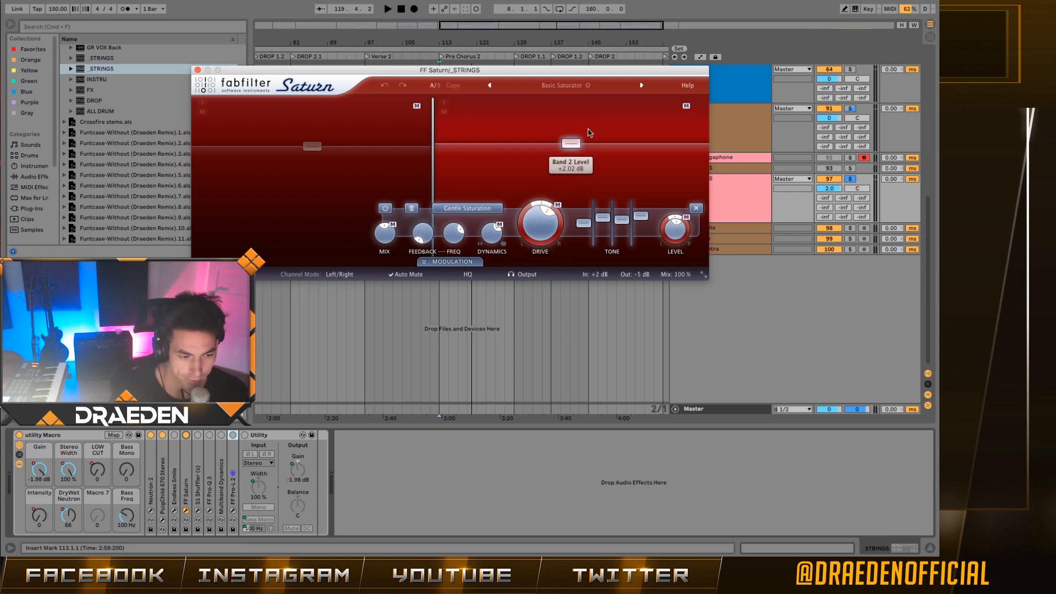
{"action": "left_click_drag", "start_coordinate": [576, 141], "coordinate": [575, 148]}
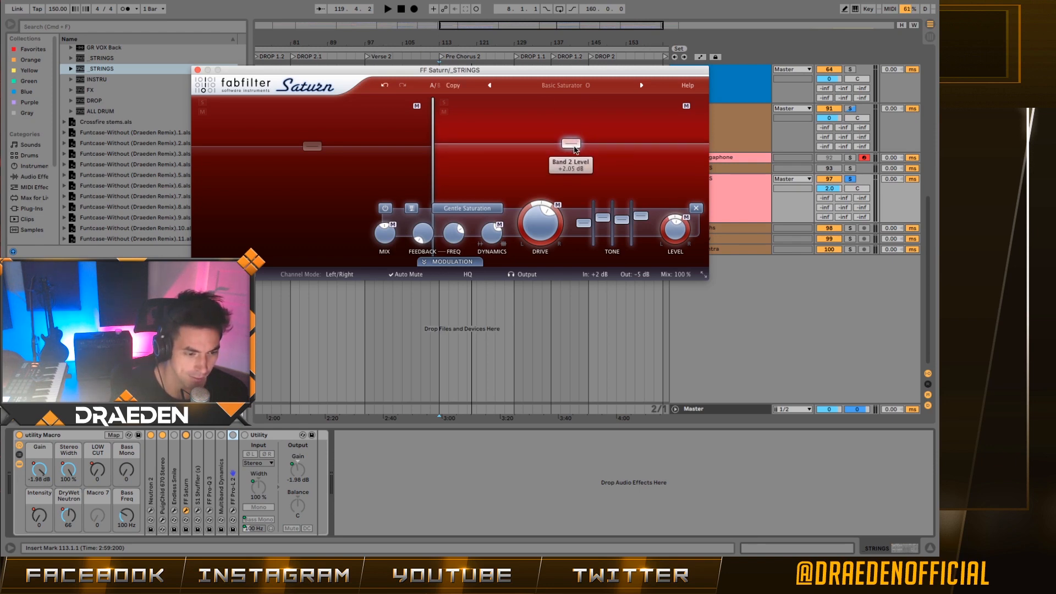
{"action": "left_click", "coordinate": [197, 70]}
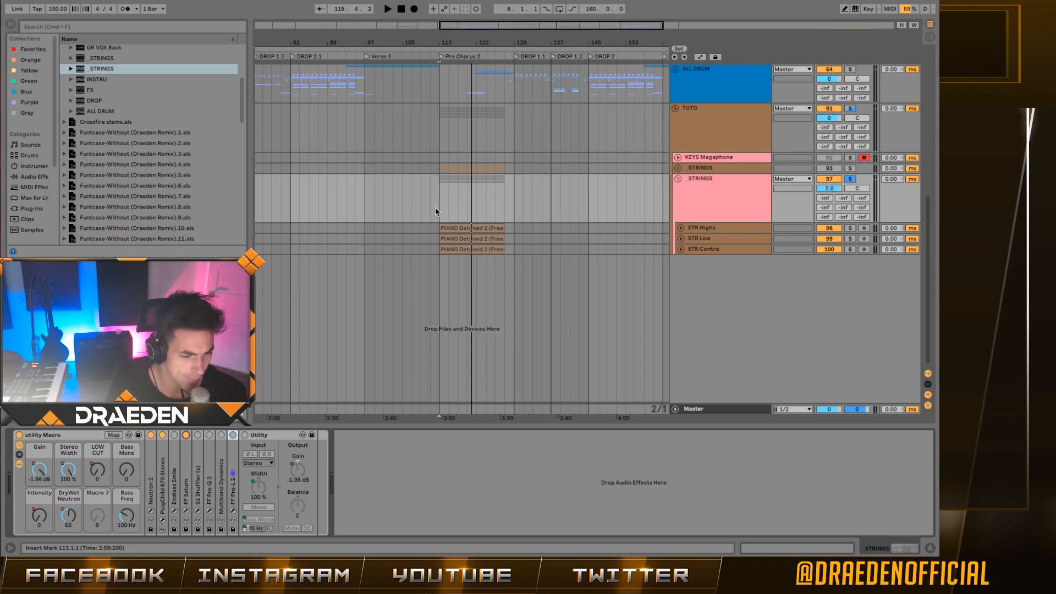
Play the STRINGS group from Pre Chorus 2 and compare the sound with FF Saturn bypassed and active.
{"action": "key", "text": "space"}
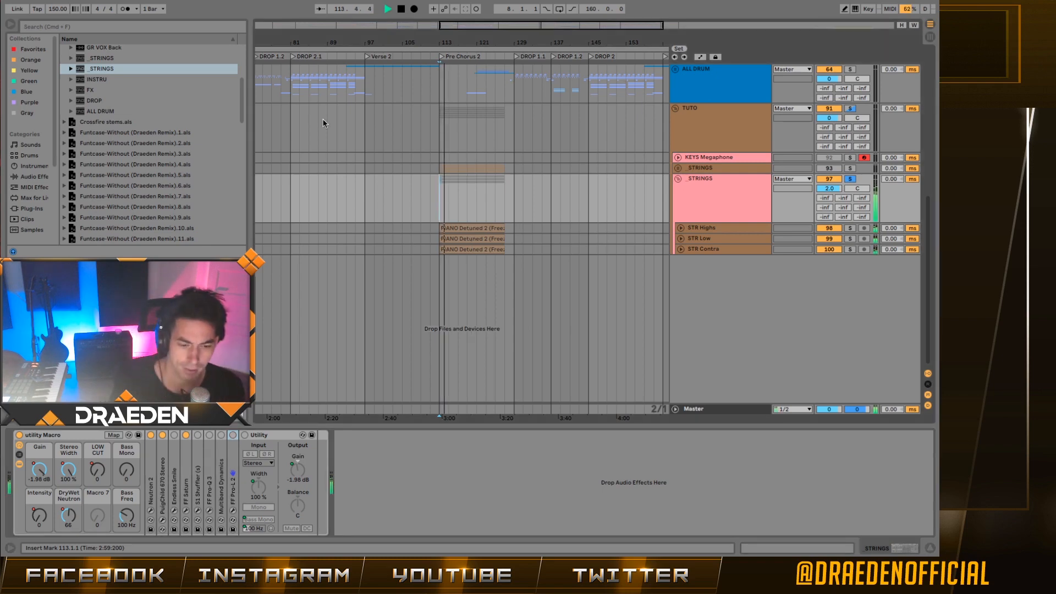
{"action": "left_click", "coordinate": [186, 436]}
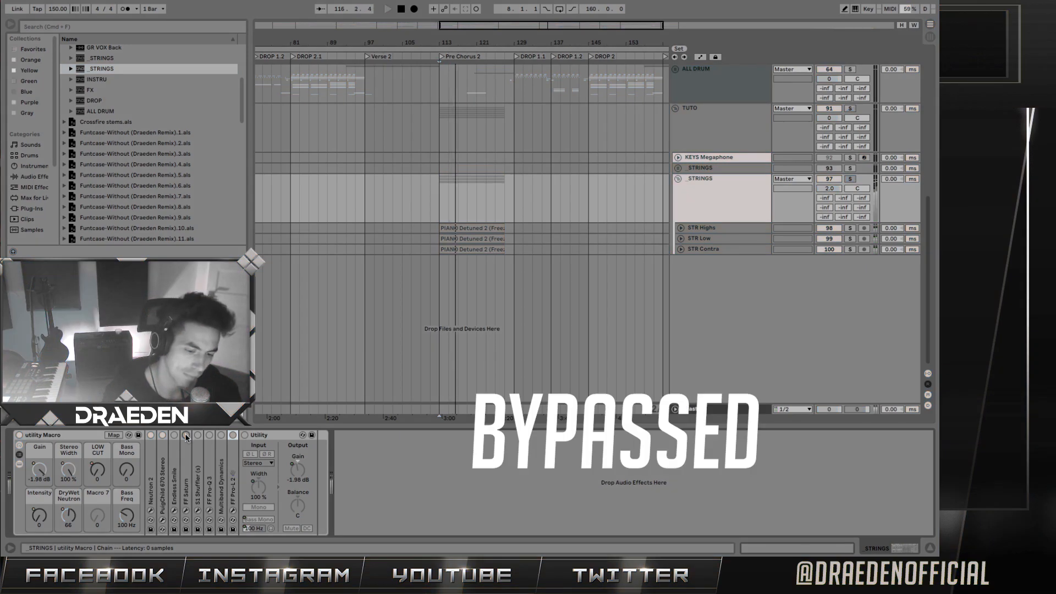
{"action": "left_click", "coordinate": [186, 436]}
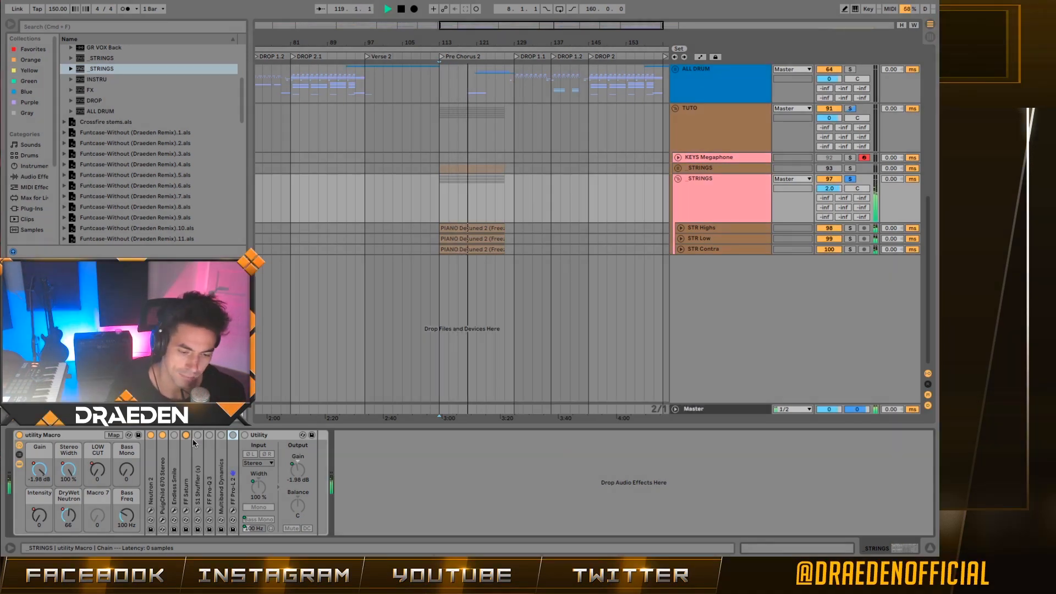
Unfold S1 Shuffler in the rack, stop playback, examine its stereo width settings in the plugin window, and close it.
{"action": "double_click", "coordinate": [197, 442]}
{"action": "key", "text": "space"}
{"action": "left_click", "coordinate": [217, 436]}
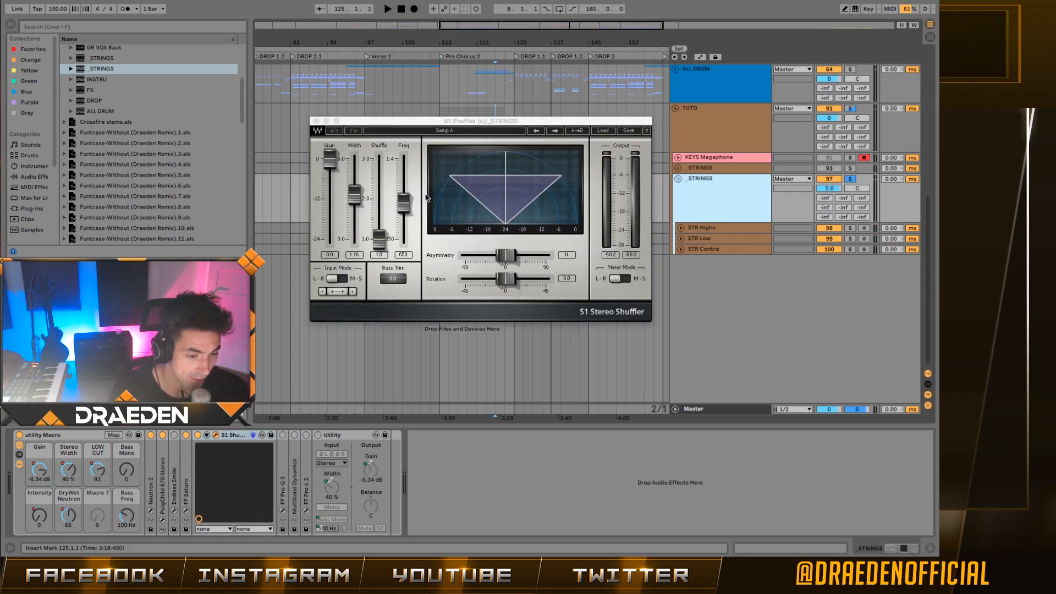
{"action": "mouse_move", "coordinate": [490, 120]}
{"action": "left_mouse_down"}
{"action": "mouse_move", "coordinate": [553, 150]}
{"action": "mouse_move", "coordinate": [493, 117]}
{"action": "left_mouse_up"}
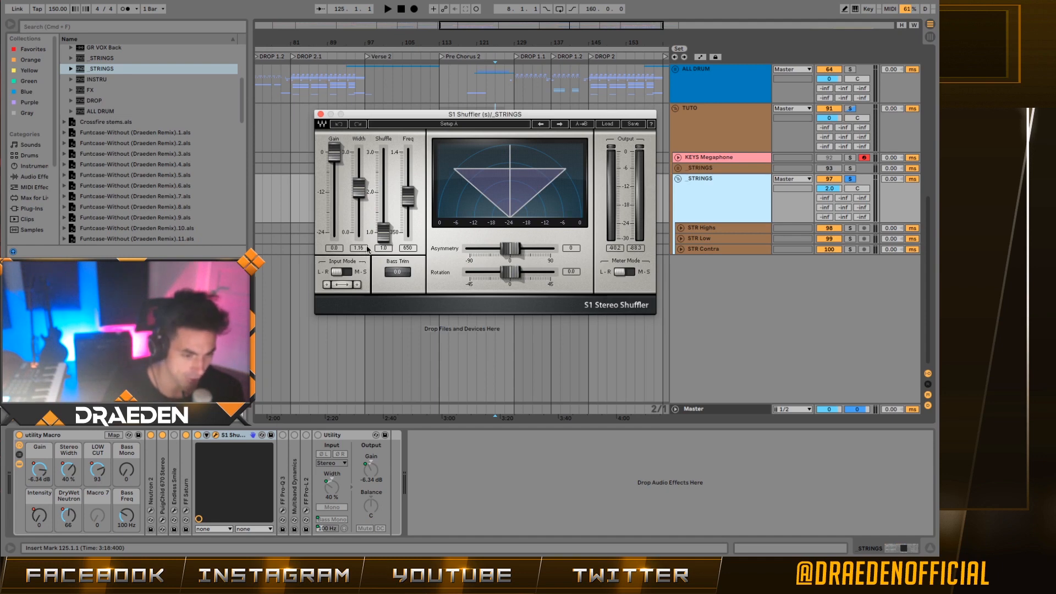
{"action": "left_click", "coordinate": [318, 113]}
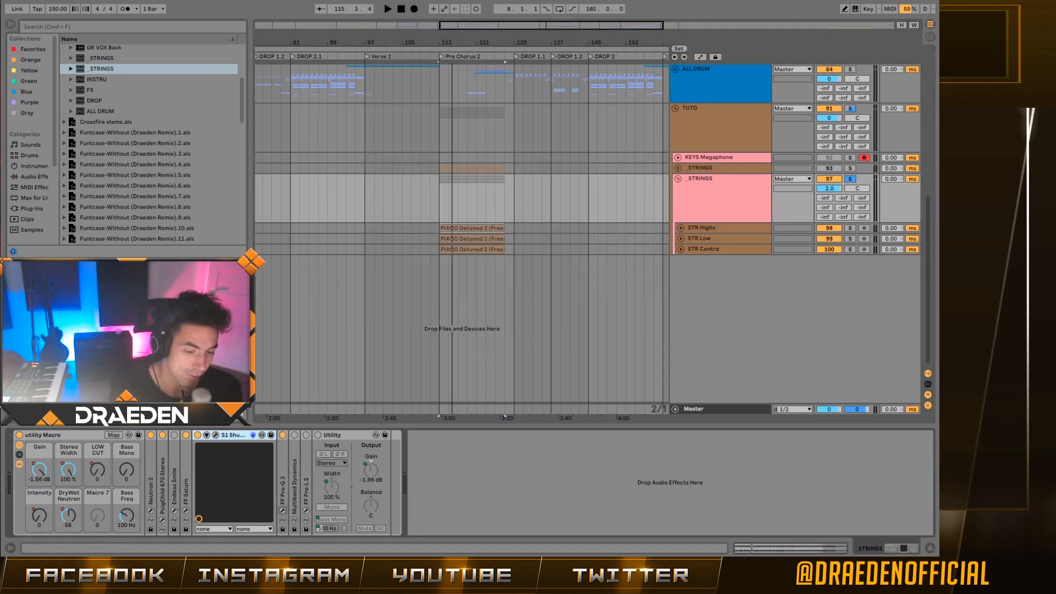
Open FF Pro-Q 3, lower the frequency of its side-channel low cut, and select the 312 Hz bell band.
{"action": "left_click", "coordinate": [282, 511]}
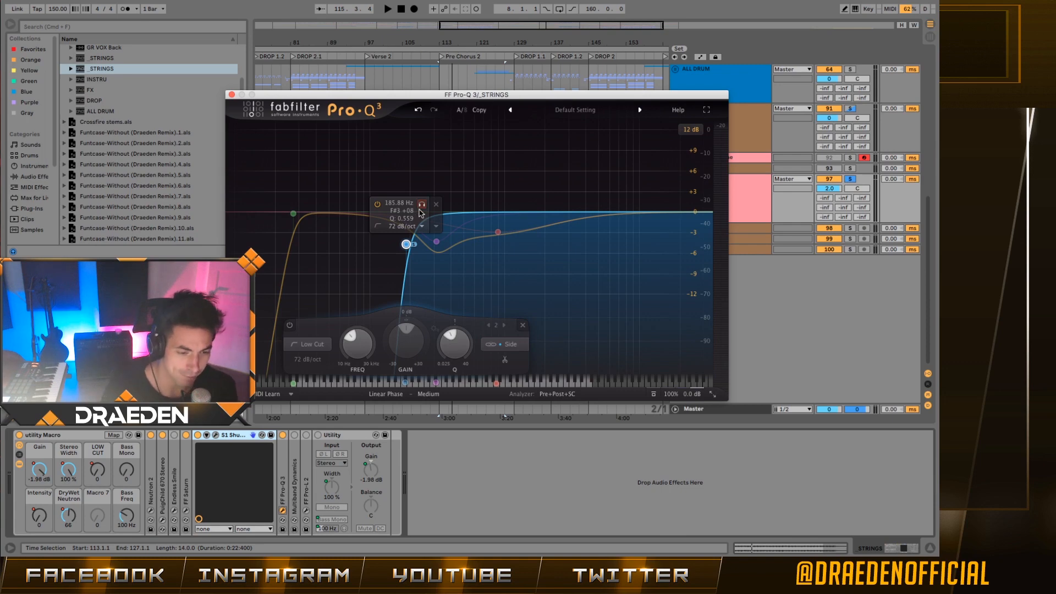
{"action": "left_click_drag", "start_coordinate": [422, 208], "coordinate": [393, 219]}
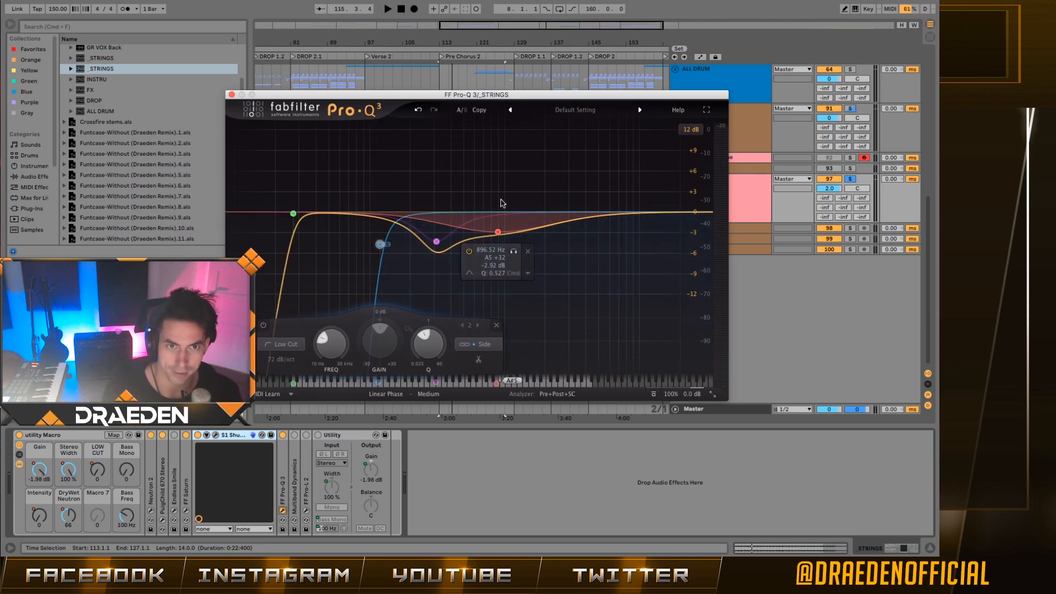
{"action": "left_click", "coordinate": [436, 242]}
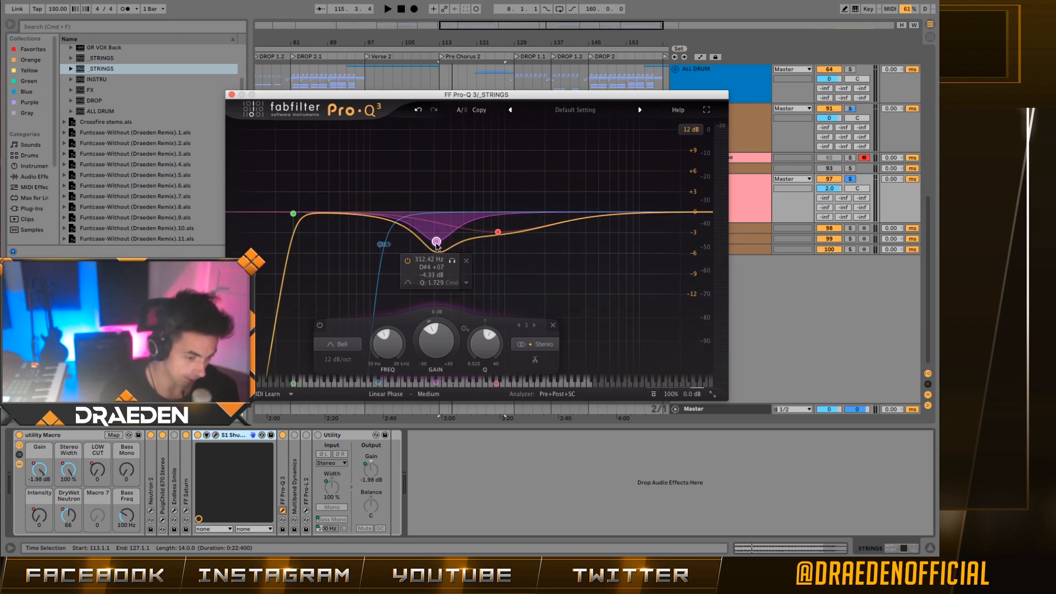
Examine the red bell band and the low cut in FF Pro-Q 3, watch the strings' spectrum during playback, and close the plugin.
{"action": "left_click", "coordinate": [498, 233]}
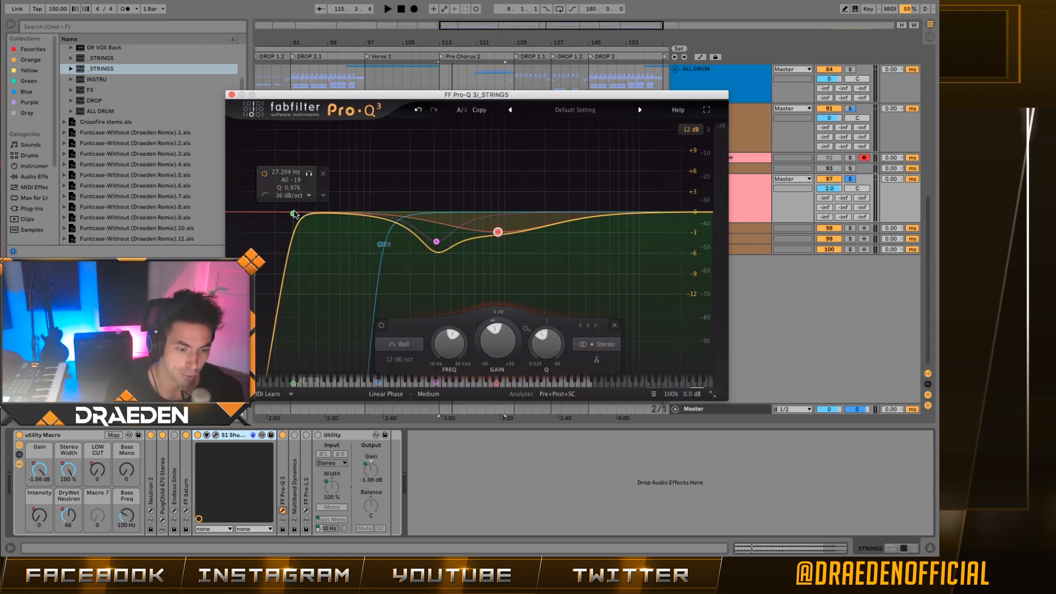
{"action": "left_click", "coordinate": [293, 214]}
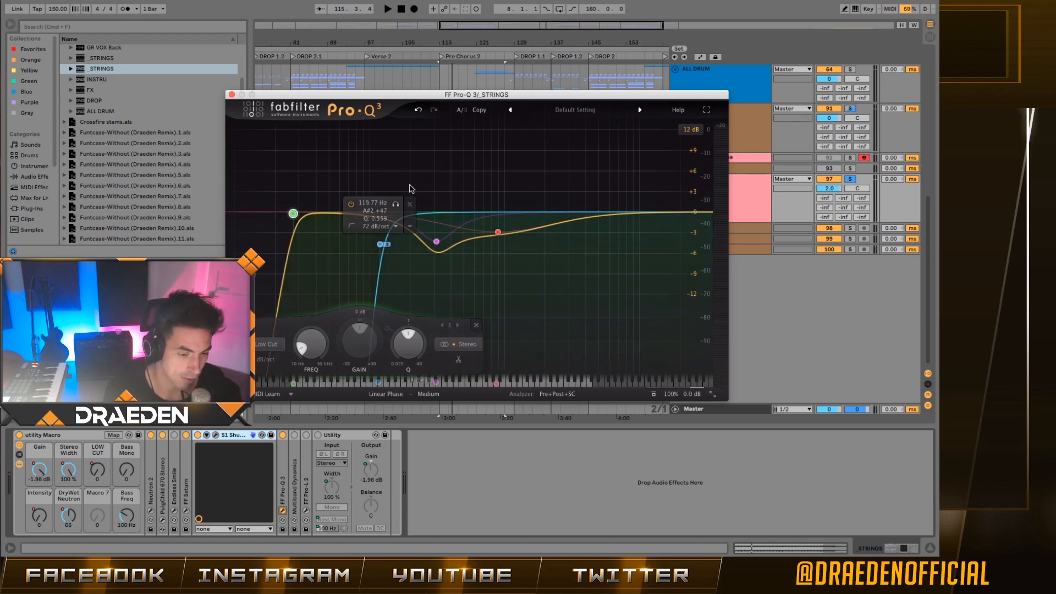
{"action": "key", "text": "space"}
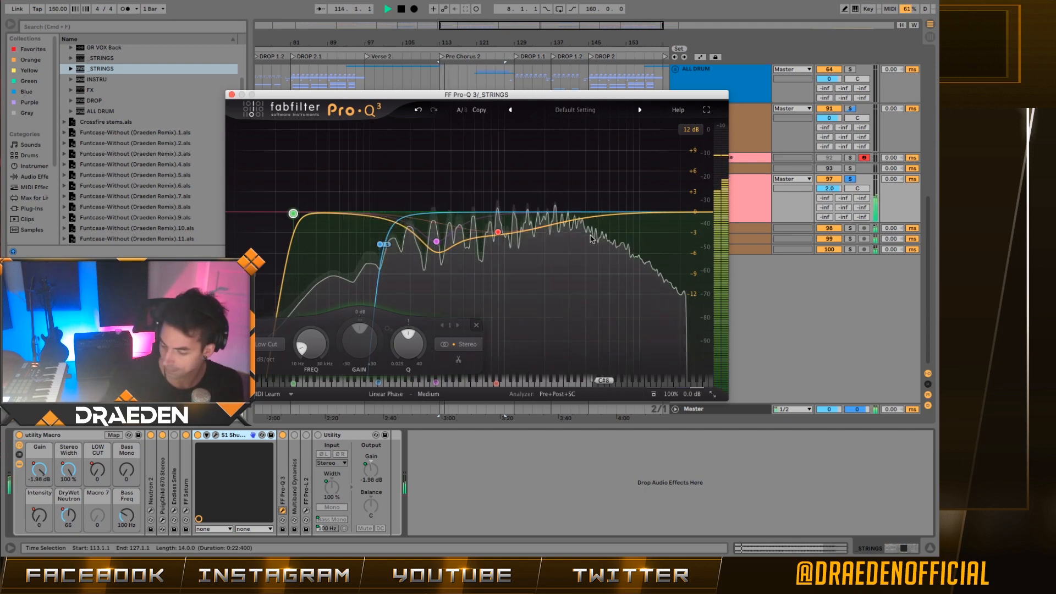
{"action": "left_click_drag", "start_coordinate": [593, 238], "coordinate": [603, 248]}
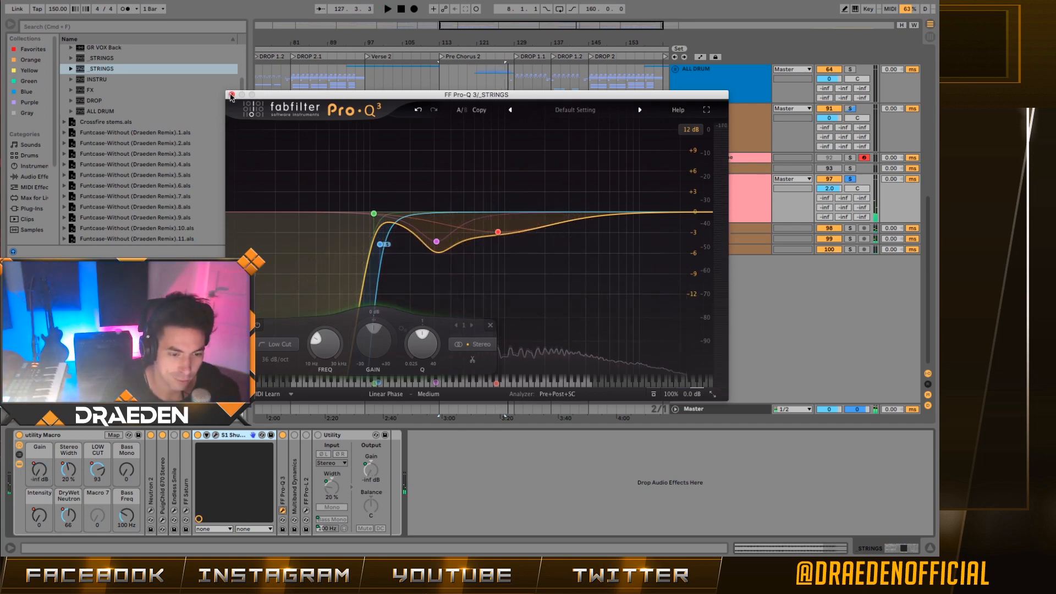
{"action": "left_click", "coordinate": [231, 95]}
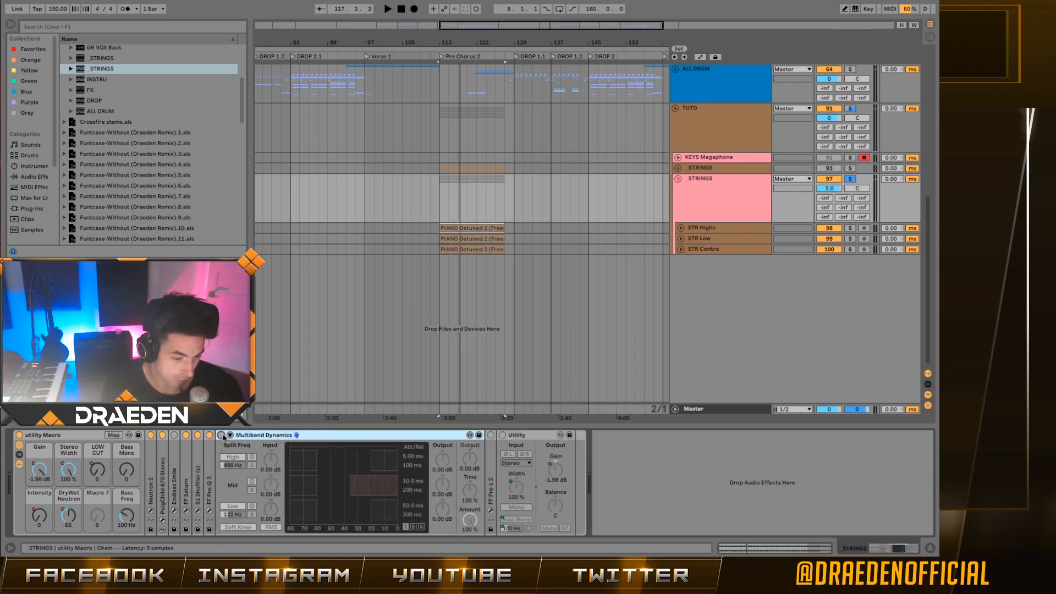
Switch on Multiband Dynamics in the STRINGS rack, listen to Pre Chorus 2 through it, and open FF Pro-L 2 for another listen.
{"action": "left_click", "coordinate": [221, 435]}
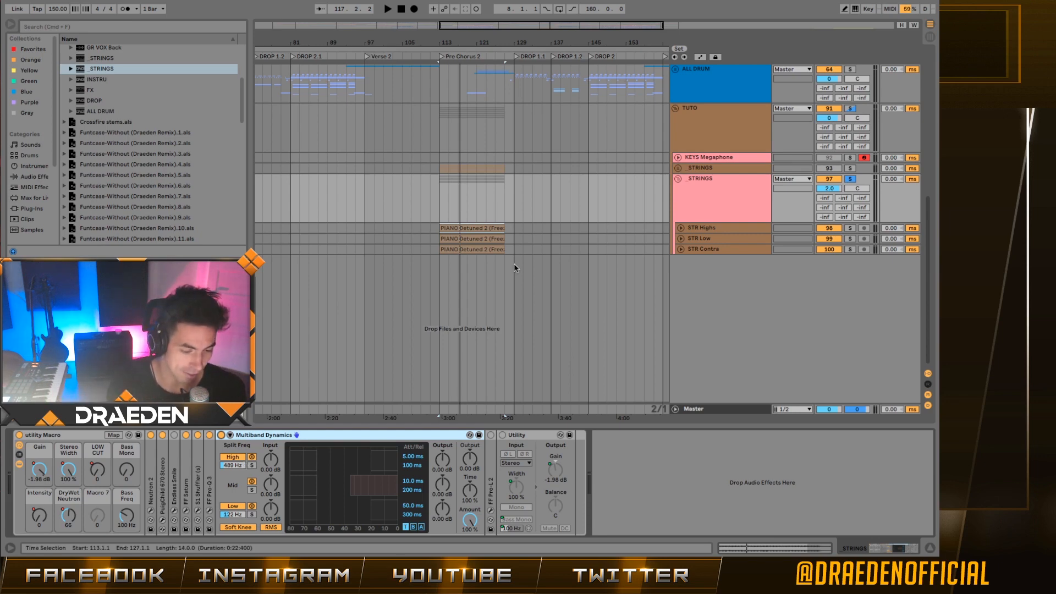
{"action": "key", "text": "space"}
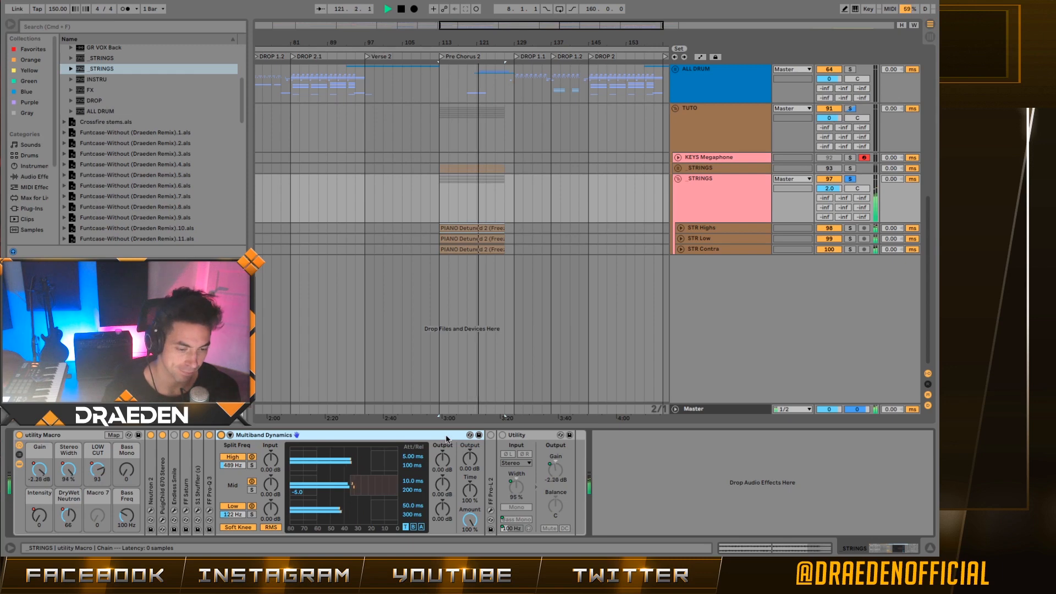
{"action": "key", "text": "space"}
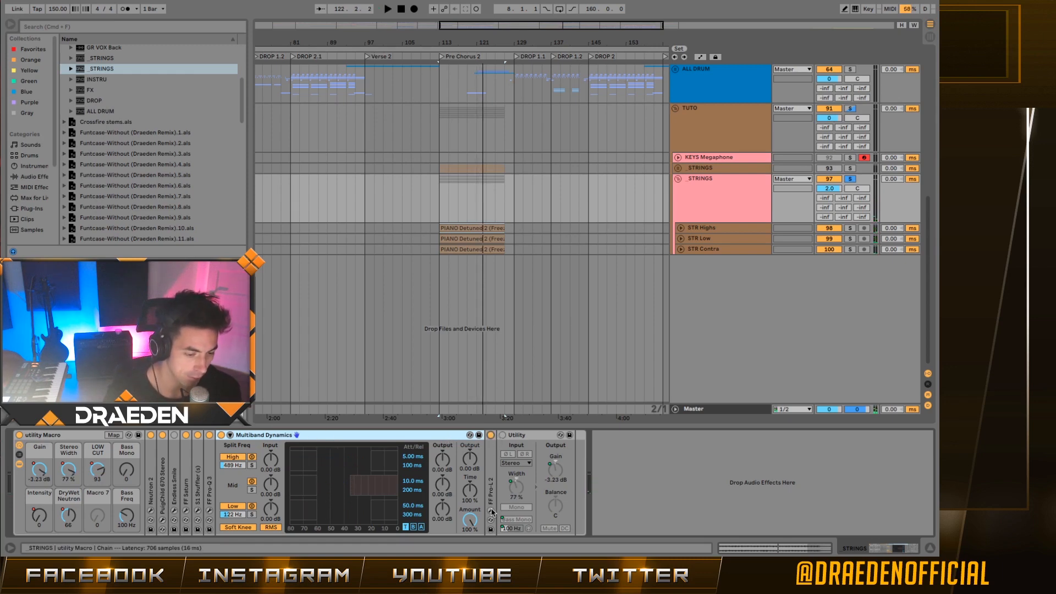
{"action": "left_click", "coordinate": [490, 510]}
{"action": "key", "text": "space"}
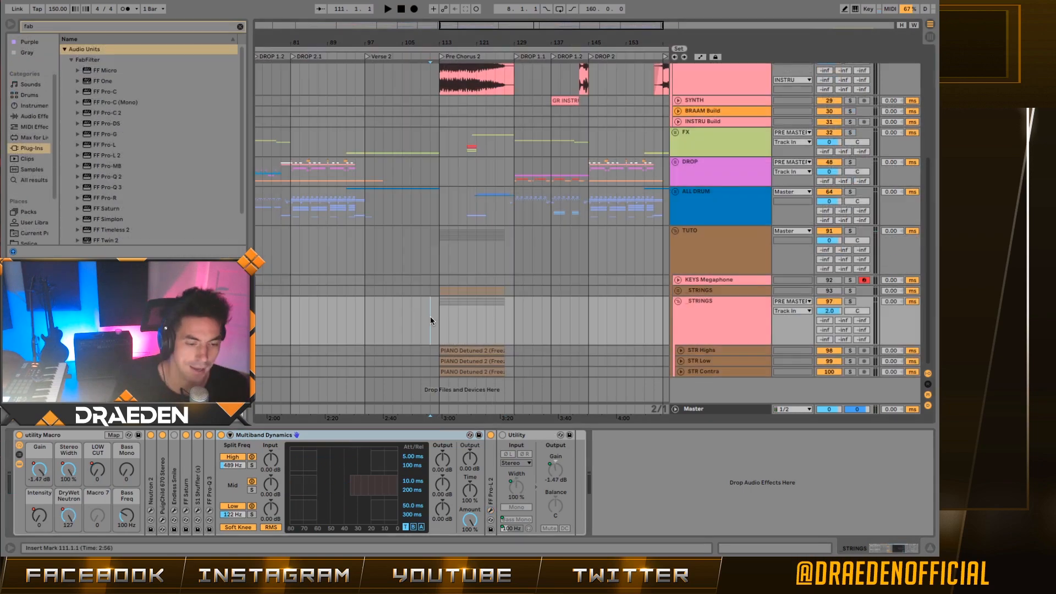
Play the full mix from bar 111 through Pre Chorus 2, with Endless Smile and Utility active in the STRINGS rack.
{"action": "key", "text": "space"}
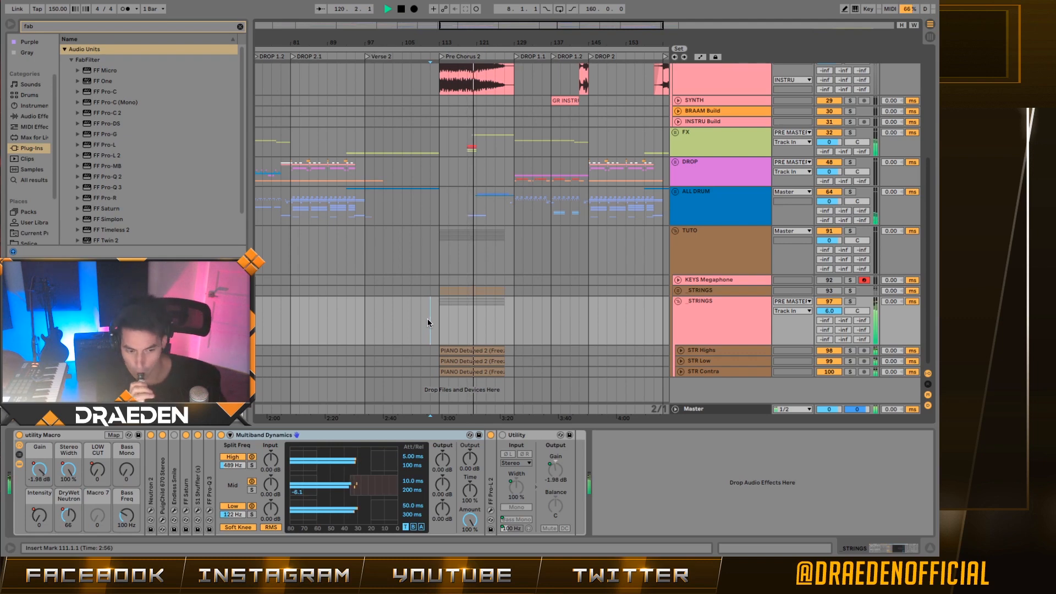
{"action": "left_click", "coordinate": [174, 435]}
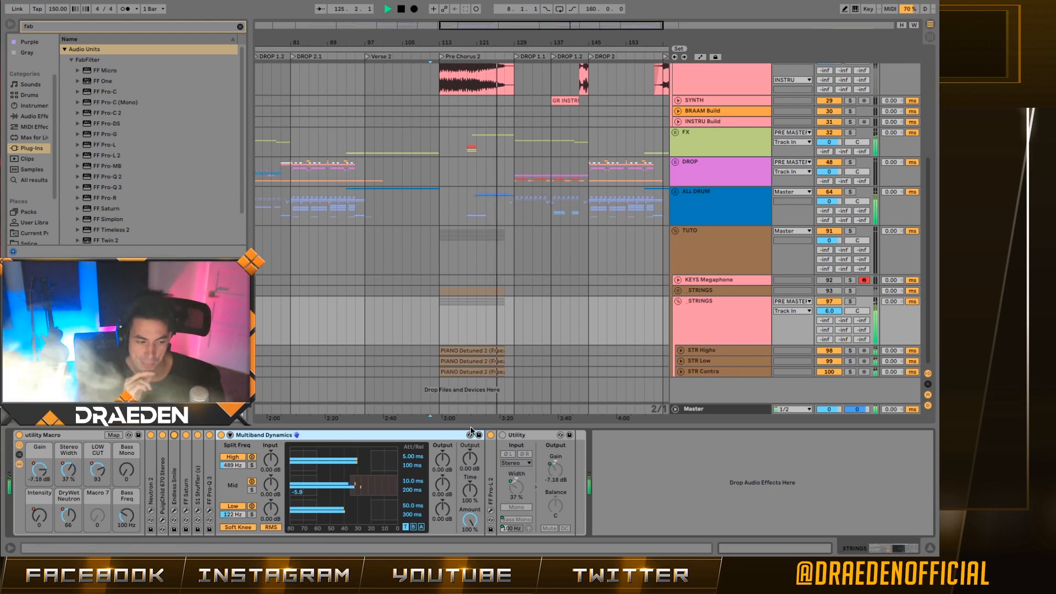
{"action": "left_click", "coordinate": [503, 436]}
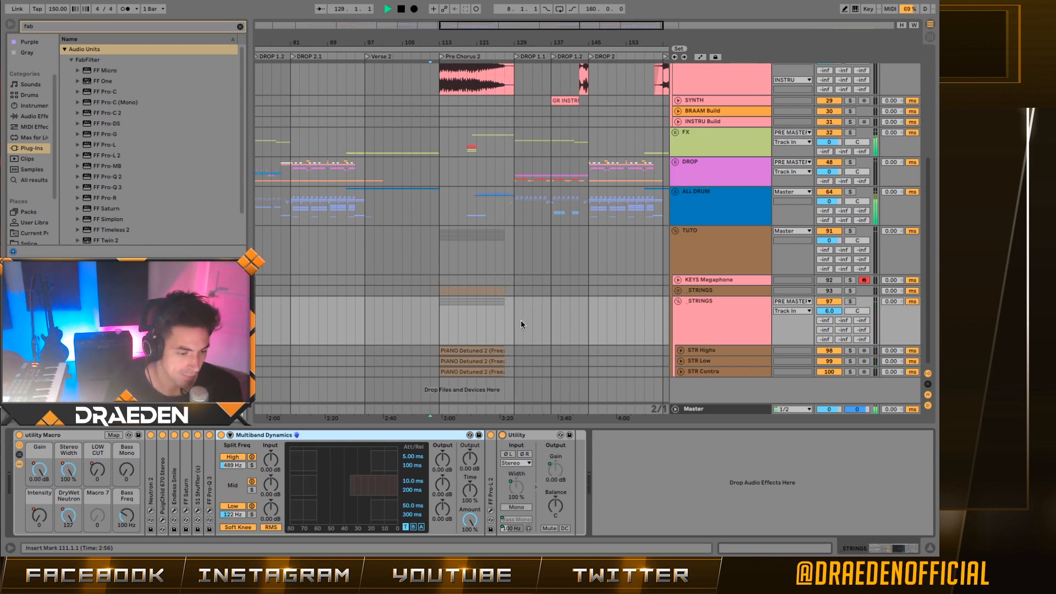
{"action": "key", "text": "space"}
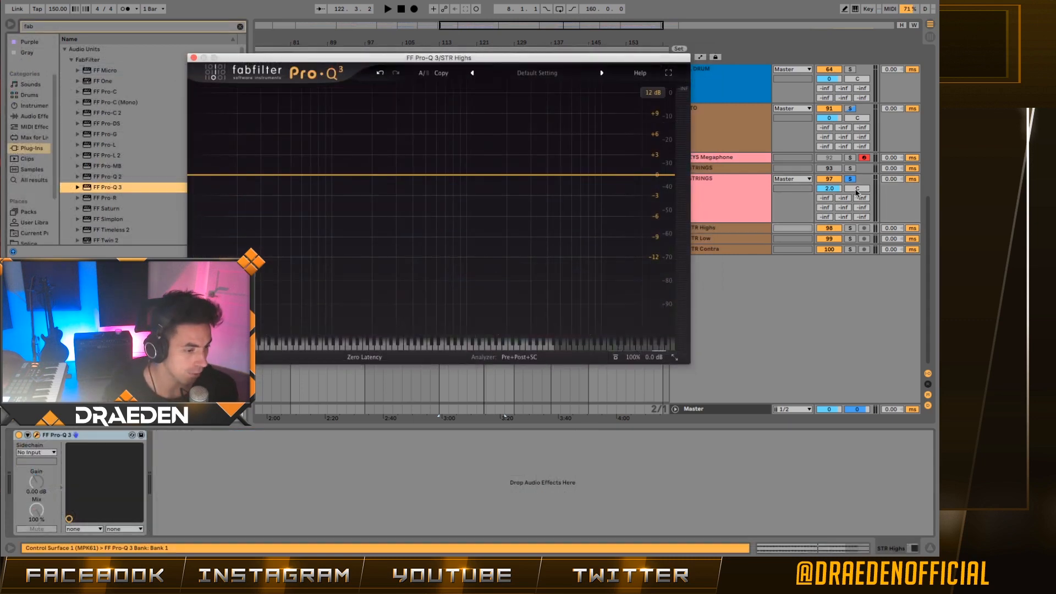
Solo STR Highs and play Pre Chorus 2 to examine its spectrum in FF Pro-Q 3.
{"action": "left_click", "coordinate": [851, 228]}
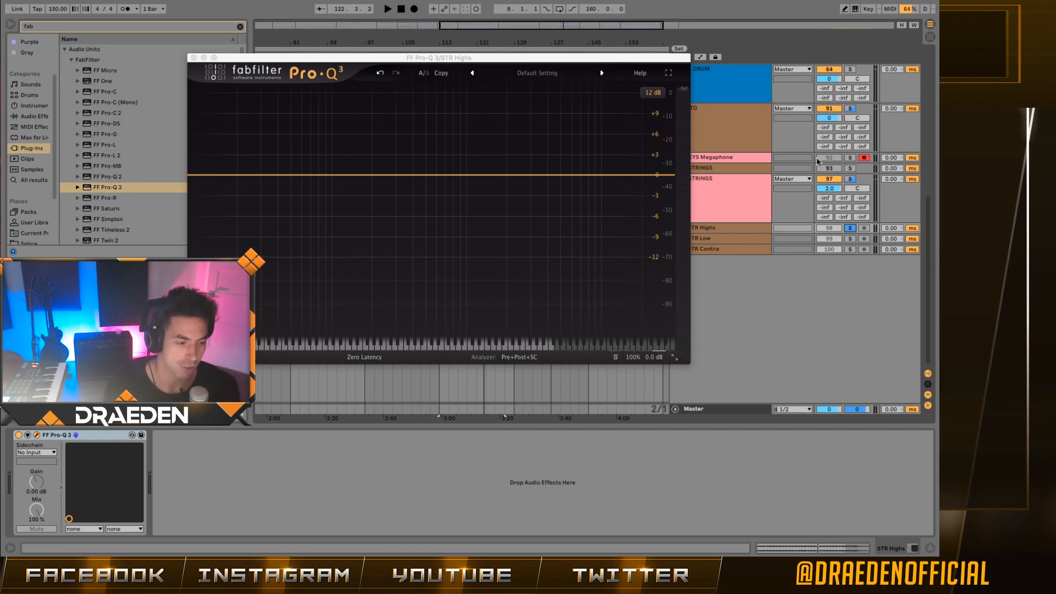
{"action": "left_click_drag", "start_coordinate": [418, 58], "coordinate": [429, 86]}
{"action": "left_click", "coordinate": [436, 286]}
{"action": "key", "text": "space"}
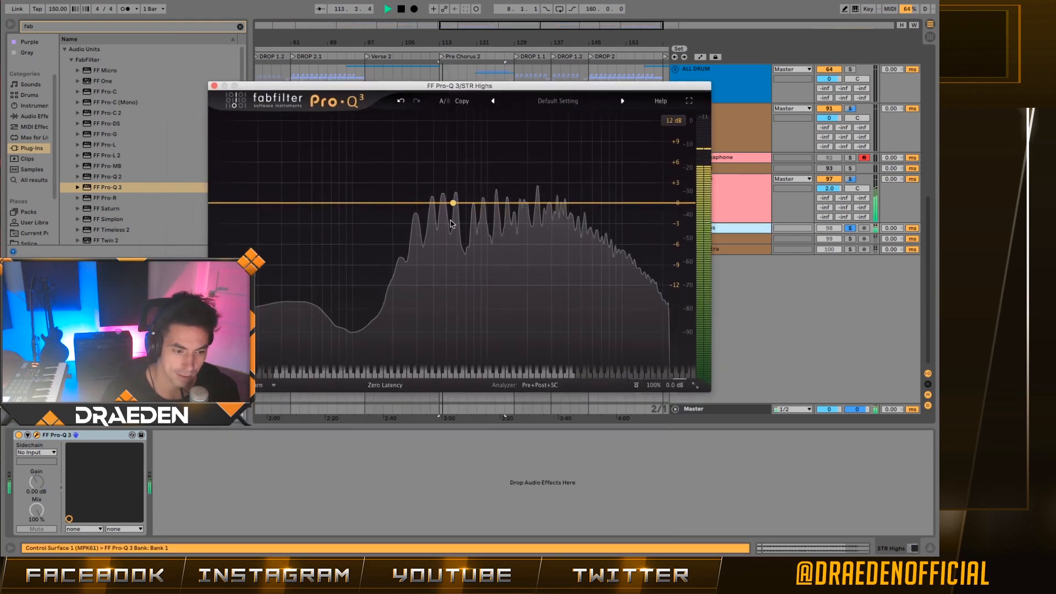
{"action": "left_click", "coordinate": [752, 228]}
Copy FF Pro-Q 3 onto STR Low, solo that track, and examine its spectrum during playback.
{"action": "left_click_drag", "start_coordinate": [96, 435], "coordinate": [902, 249]}
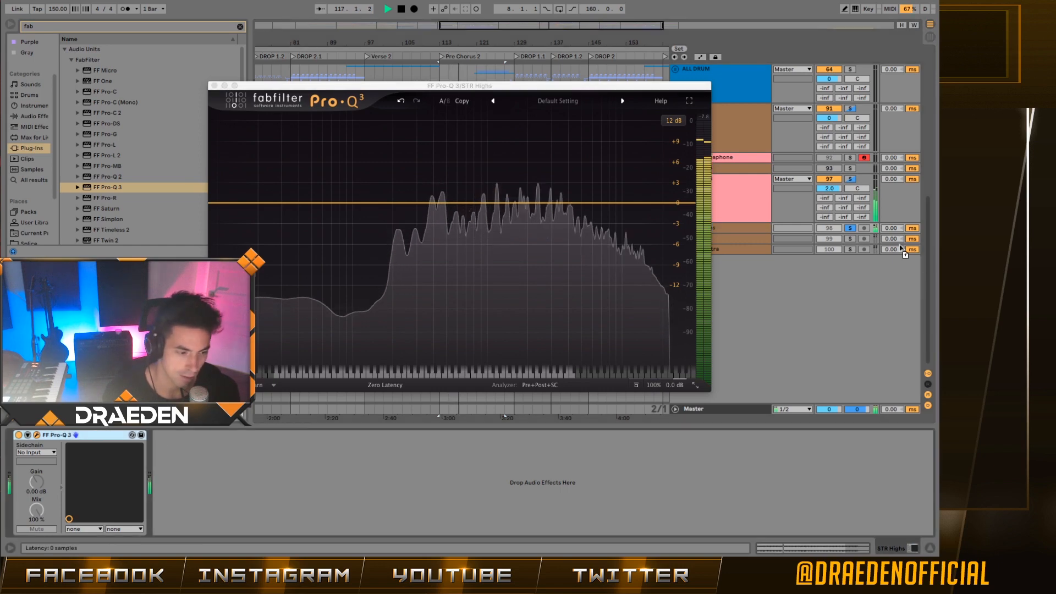
{"action": "left_click", "coordinate": [850, 239]}
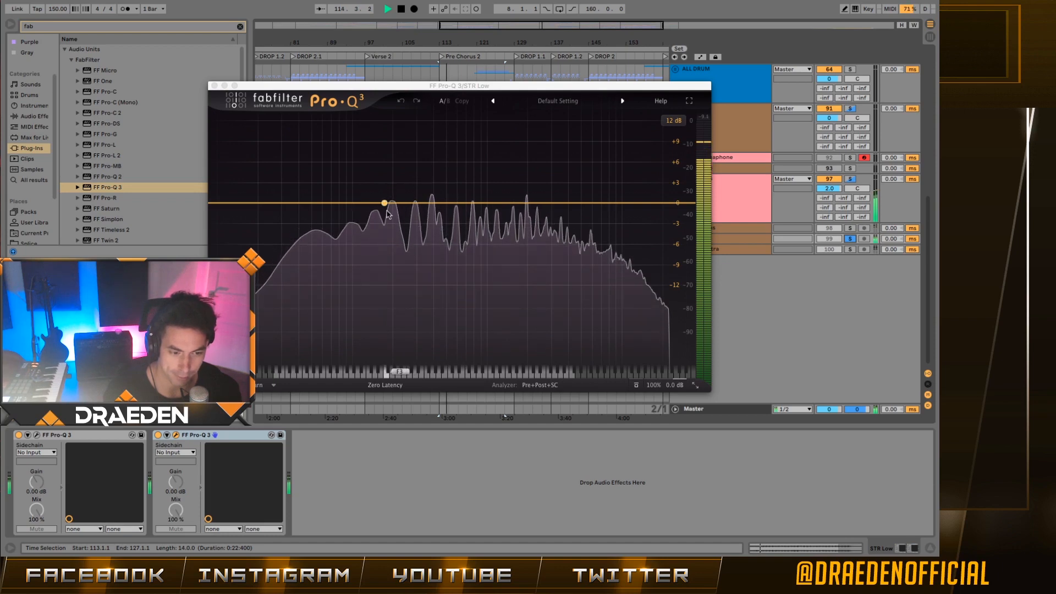
{"action": "key", "text": "space"}
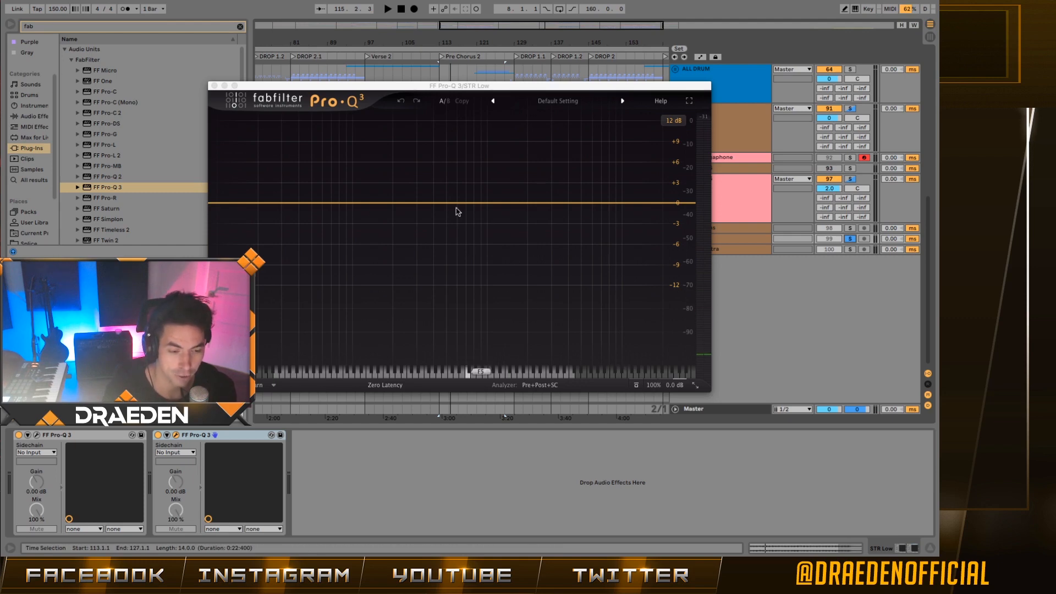
Add a dynamic bell cut on STR Low at about 315 Hz, with +0.53 dB gain and a Q of 1.787, checking it during playback.
{"action": "left_click_drag", "start_coordinate": [400, 198], "coordinate": [416, 165]}
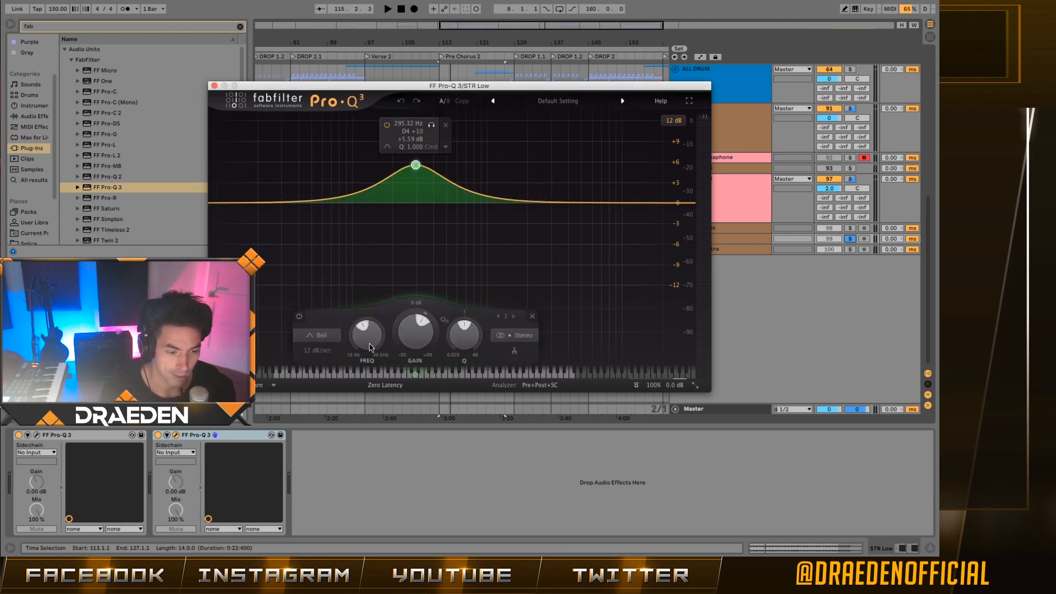
{"action": "double_click", "coordinate": [427, 331]}
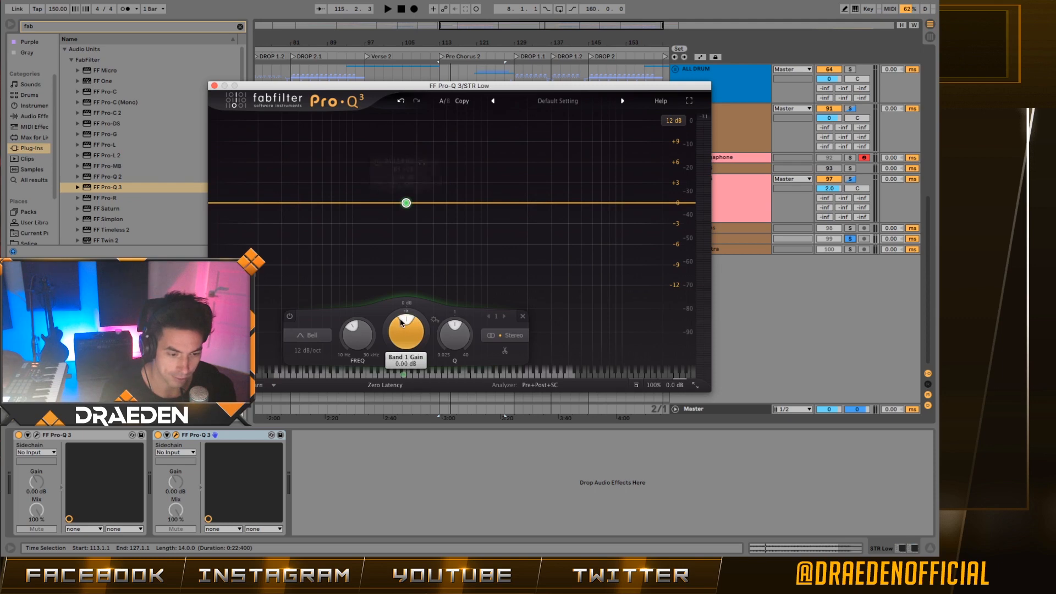
{"action": "left_click_drag", "start_coordinate": [401, 322], "coordinate": [453, 330]}
{"action": "key", "text": "space"}
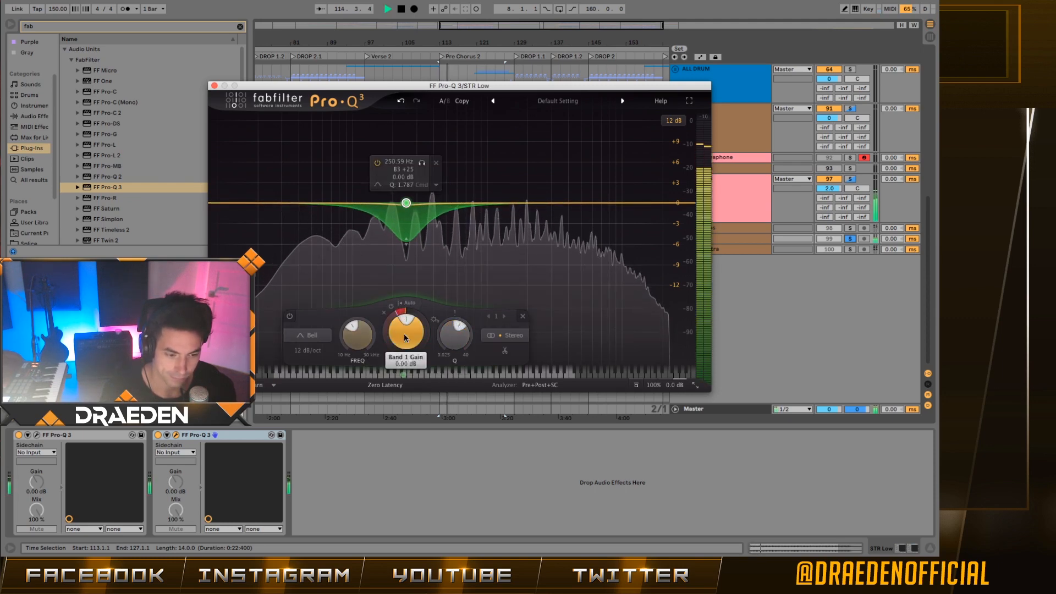
{"action": "left_click_drag", "start_coordinate": [355, 337], "coordinate": [354, 336]}
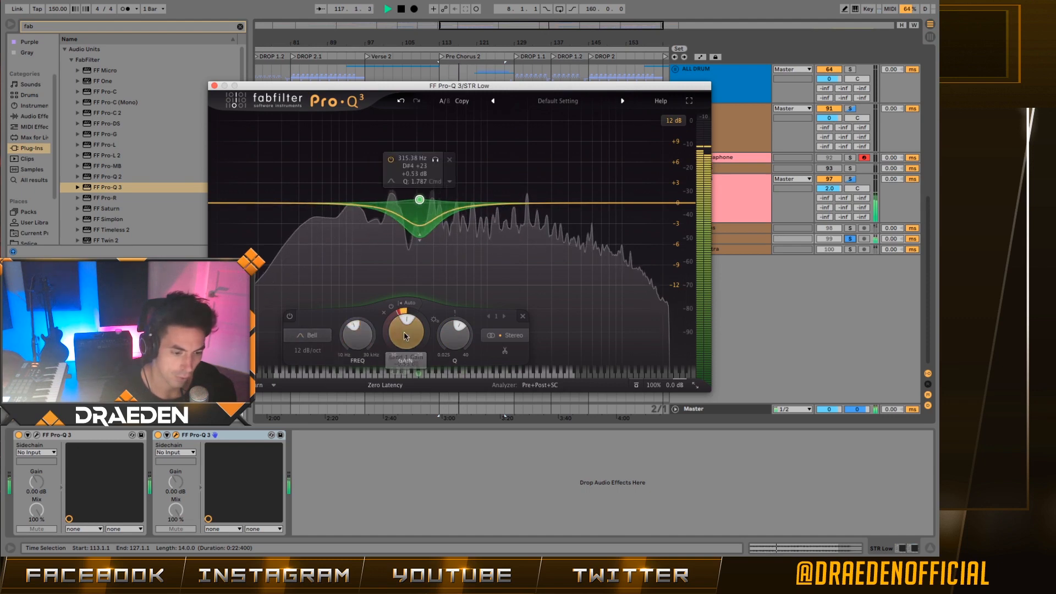
{"action": "key", "text": "space"}
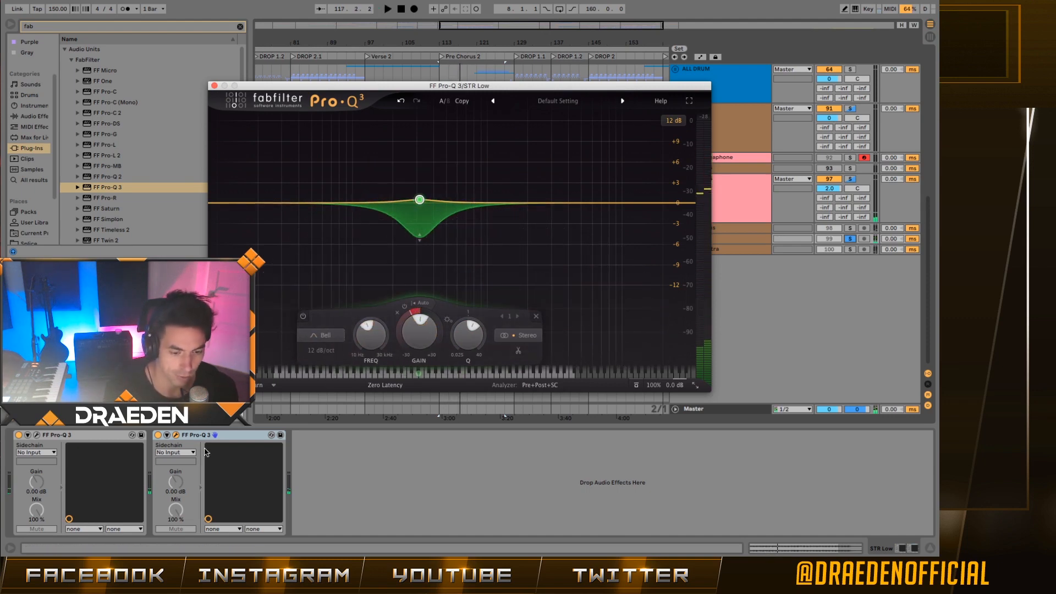
Bypass the FF Pro-Q 3 containing the dynamic bell on STR Low and close its window.
{"action": "left_click", "coordinate": [158, 435]}
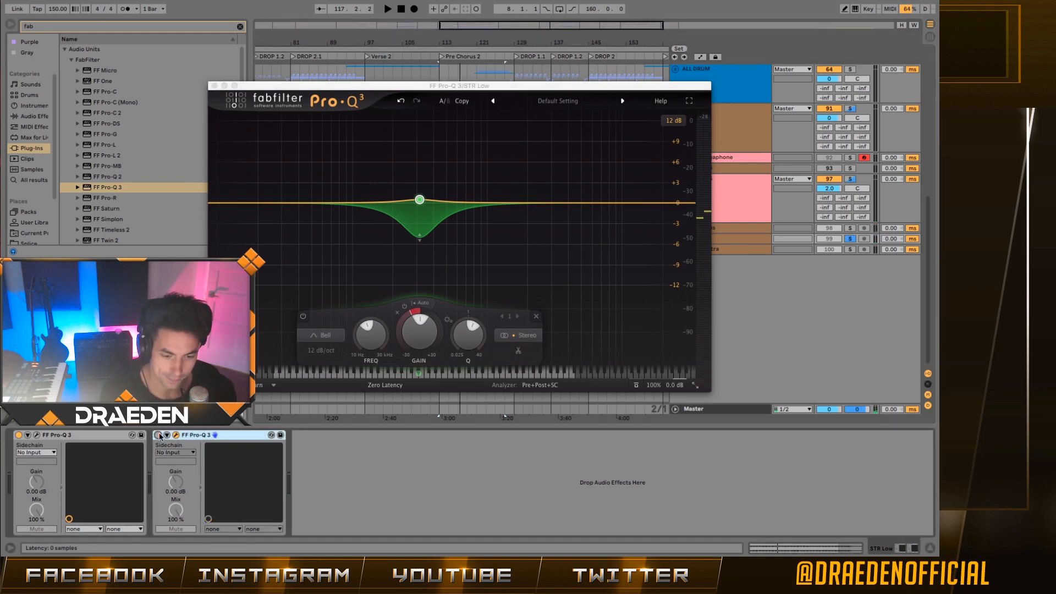
{"action": "left_click", "coordinate": [215, 86]}
{"action": "left_click", "coordinate": [215, 87]}
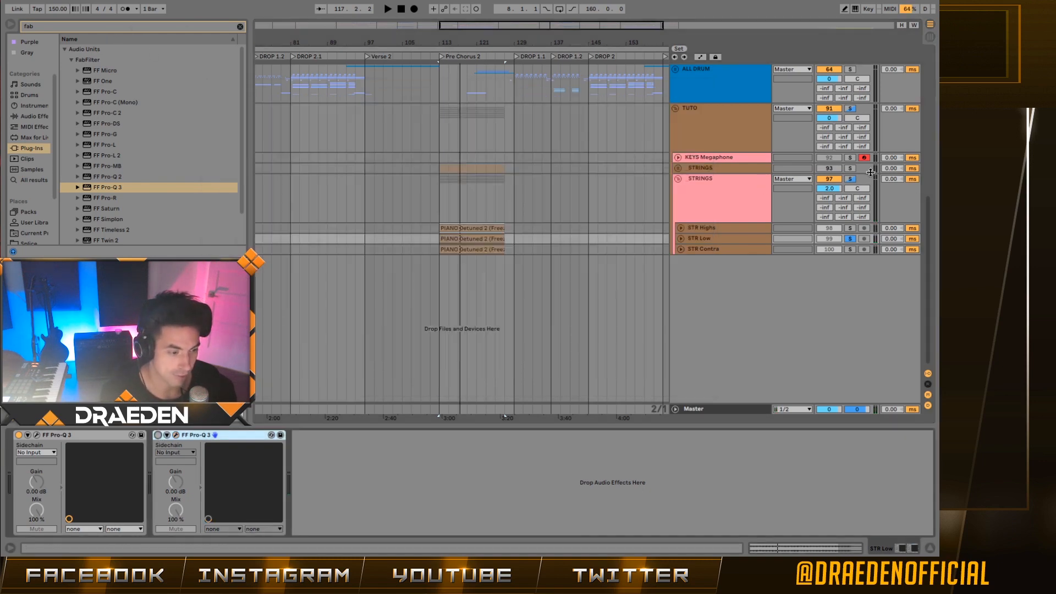
Select the STRINGS group and briefly view the PuigChild 670 and FF Pro-L 2 windows in its effect chain.
{"action": "left_click", "coordinate": [732, 201]}
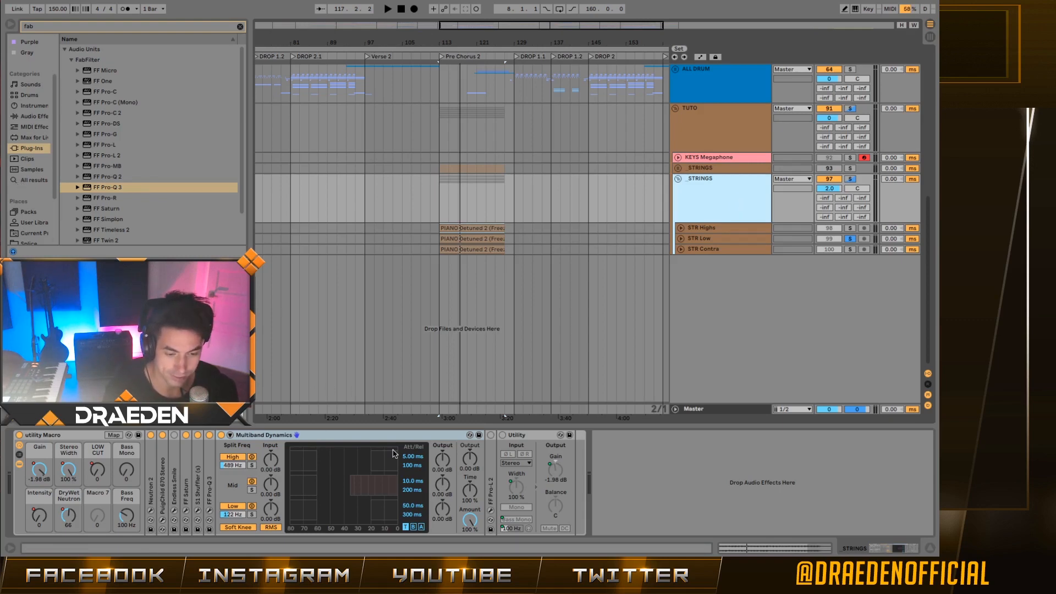
{"action": "left_click", "coordinate": [163, 520]}
{"action": "left_click", "coordinate": [164, 520]}
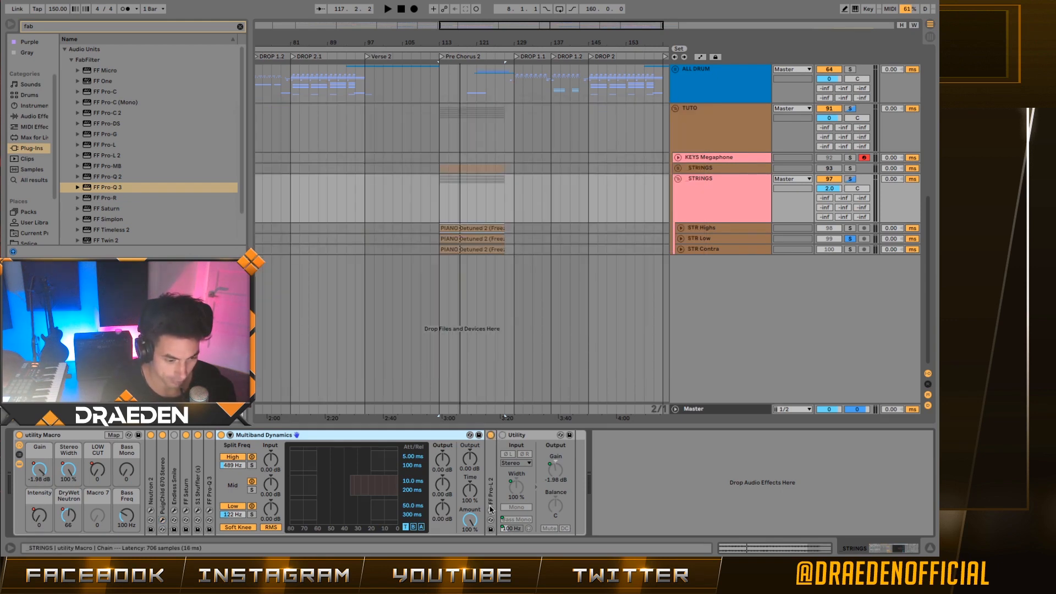
{"action": "left_click", "coordinate": [490, 510]}
{"action": "left_click", "coordinate": [491, 511]}
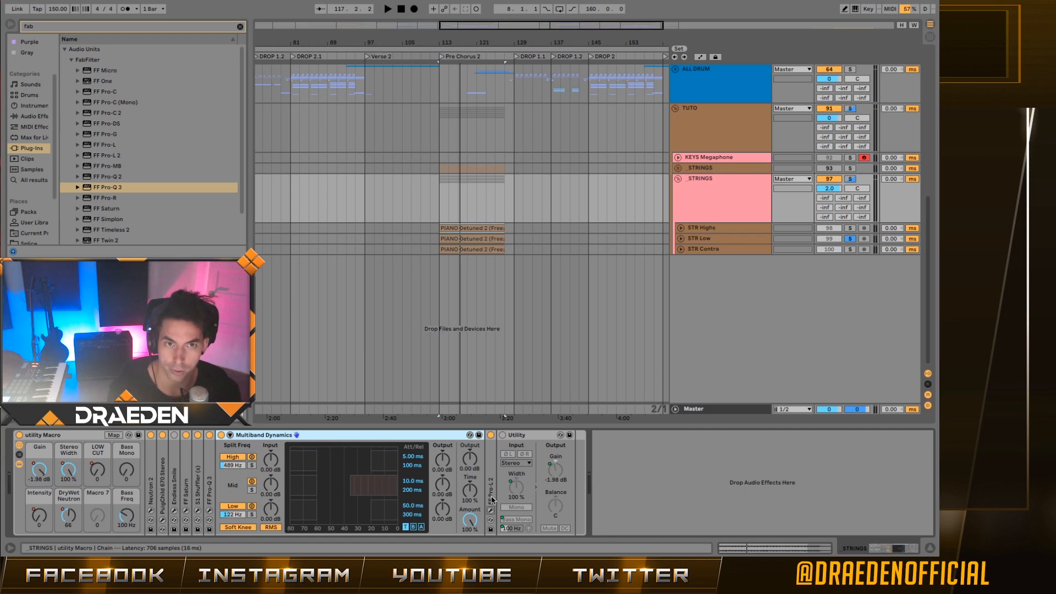
Open FF Pro-L 2 on the STRINGS group, solo the whole group, and play from bar 113 to watch the limiting.
{"action": "left_click", "coordinate": [443, 207]}
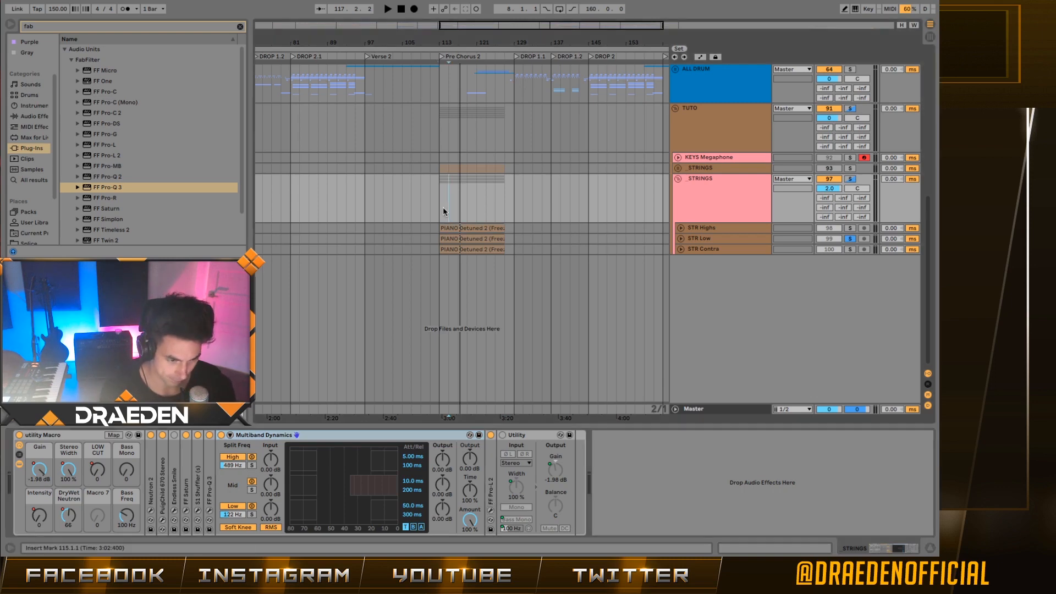
{"action": "left_click", "coordinate": [491, 510]}
{"action": "left_click", "coordinate": [851, 180]}
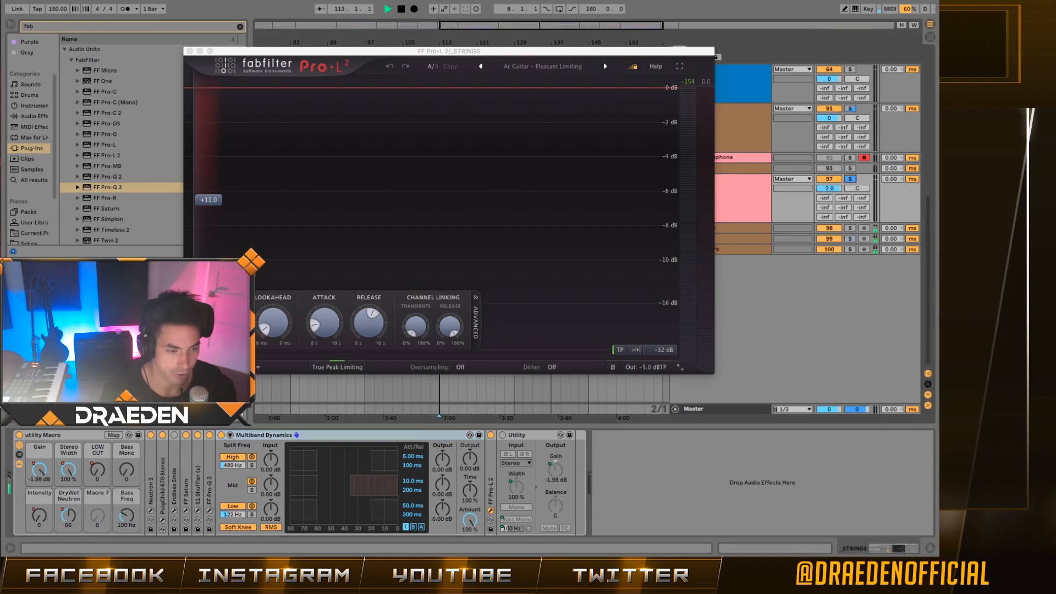
{"action": "key", "text": "space"}
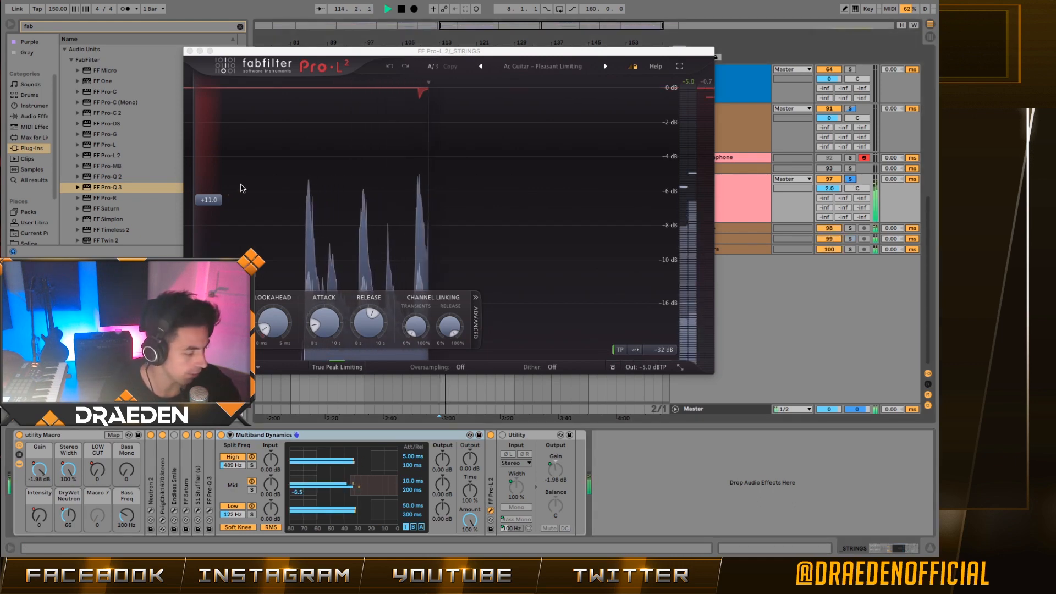
Try raising the FF Pro-L 2 gain to about +20.9 dB during playback, undo it, and stop playback.
{"action": "left_click_drag", "start_coordinate": [209, 199], "coordinate": [217, 144]}
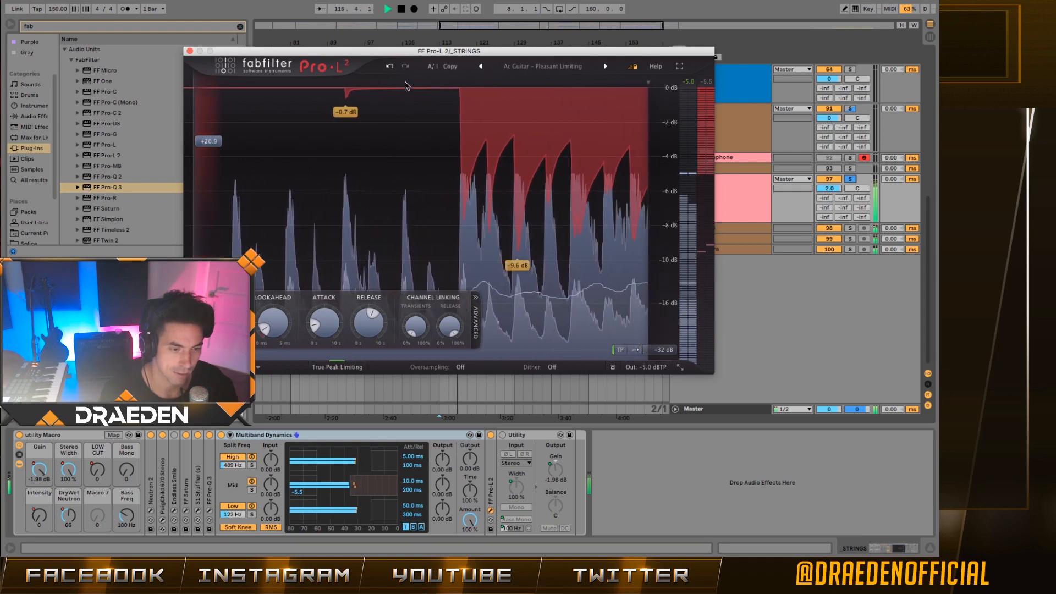
{"action": "key", "text": "super+z"}
{"action": "key", "text": "space"}
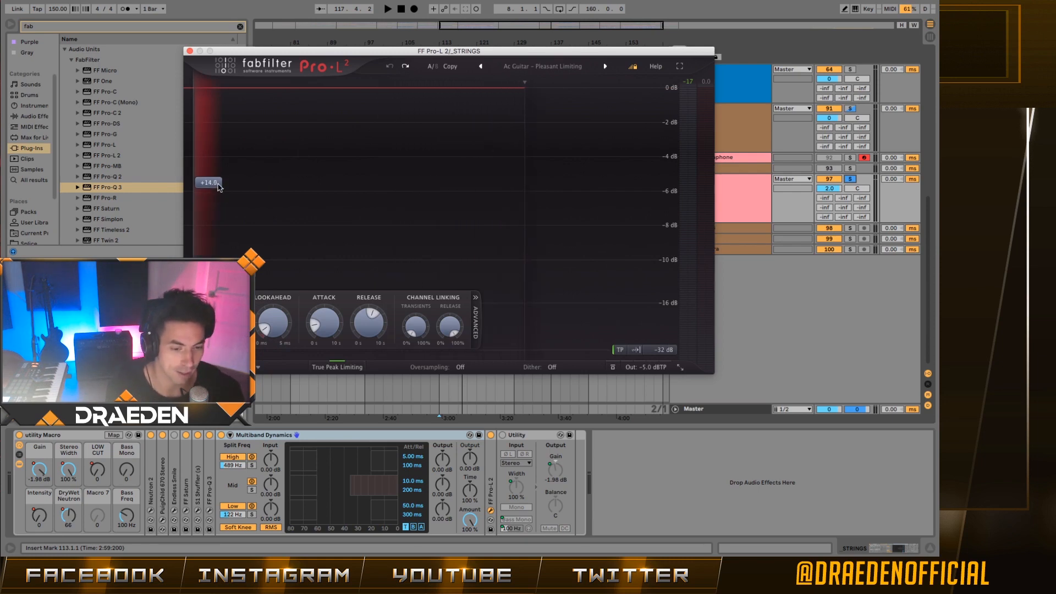
Set the FF Pro-L 2 gain to about +15.5 dB and play the strings from bar 113.
{"action": "left_click_drag", "start_coordinate": [218, 187], "coordinate": [218, 177]}
{"action": "key", "text": "space"}
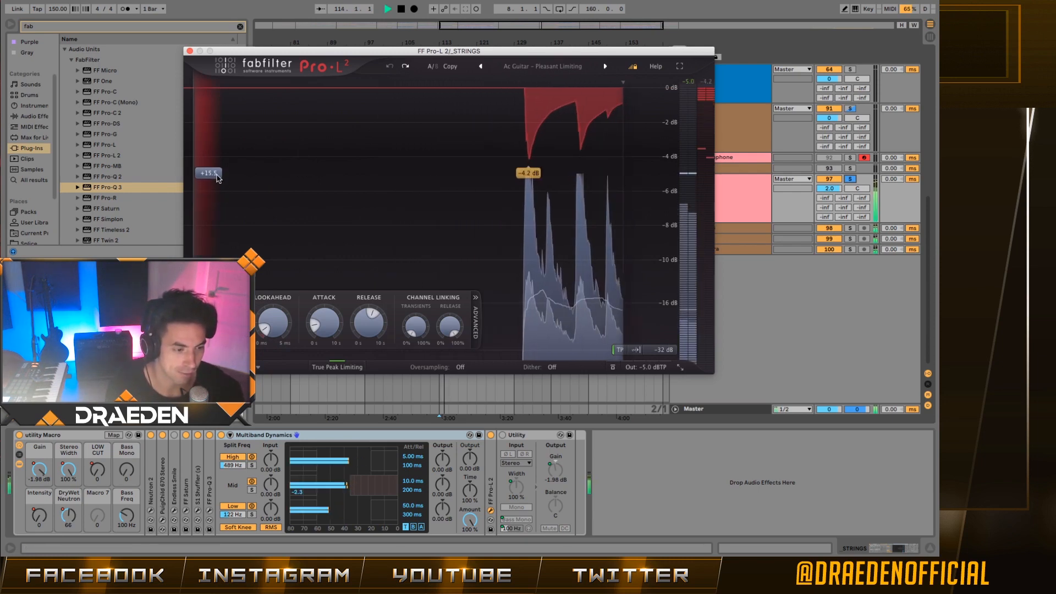